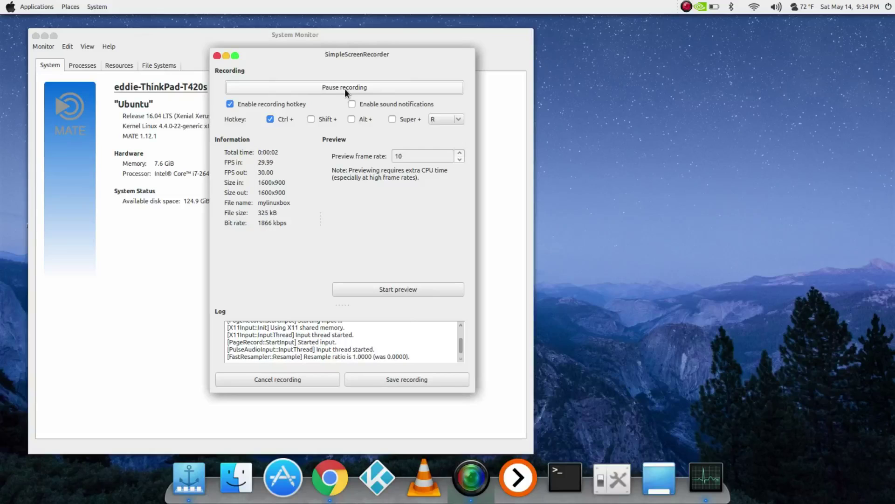
Step: Minimize SimpleScreenRecorder and highlight the kernel version, the 4-processor count and the available disk space
{"action": "left_click", "coordinate": [226, 55]}
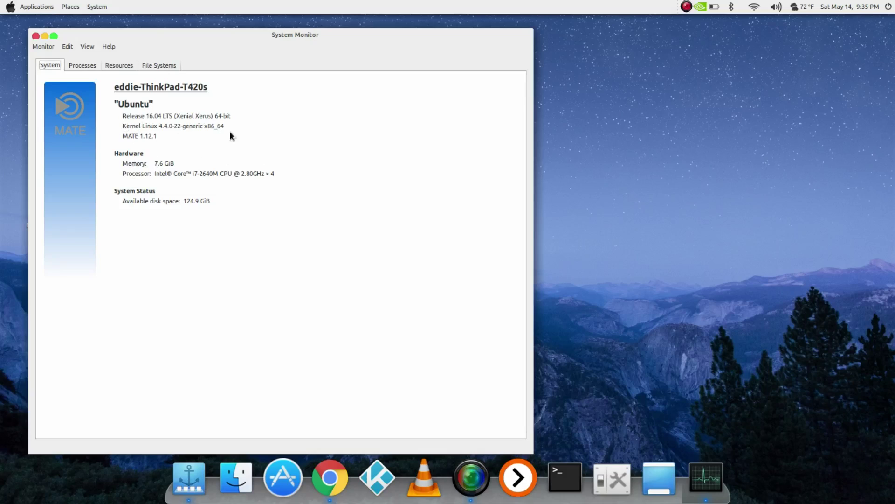
{"action": "left_click_drag", "start_coordinate": [225, 127], "coordinate": [116, 137]}
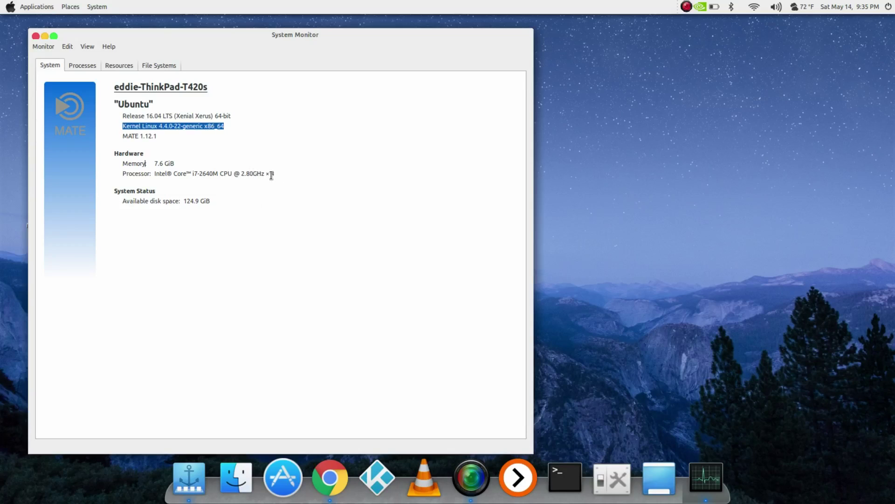
{"action": "left_click_drag", "start_coordinate": [269, 174], "coordinate": [280, 176]}
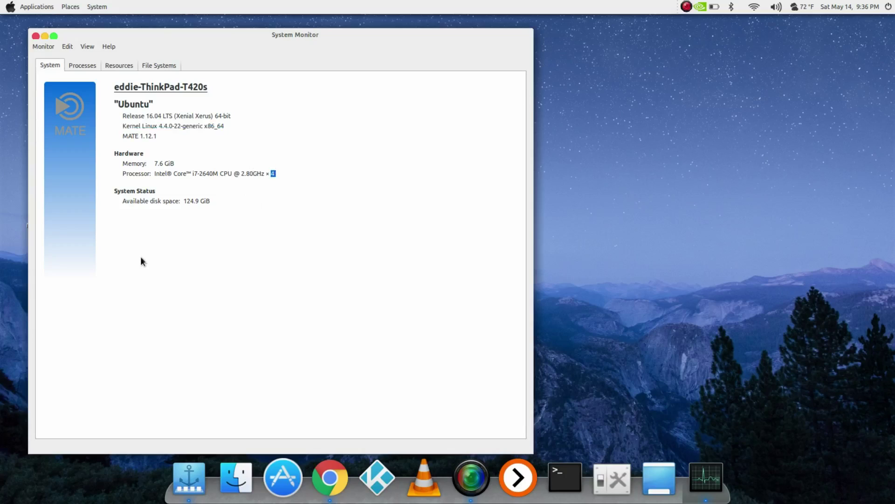
{"action": "left_click_drag", "start_coordinate": [171, 202], "coordinate": [249, 214]}
Step: View the Processes list, then the Resources tab's CPU, memory and network history graphs
{"action": "left_click", "coordinate": [92, 67]}
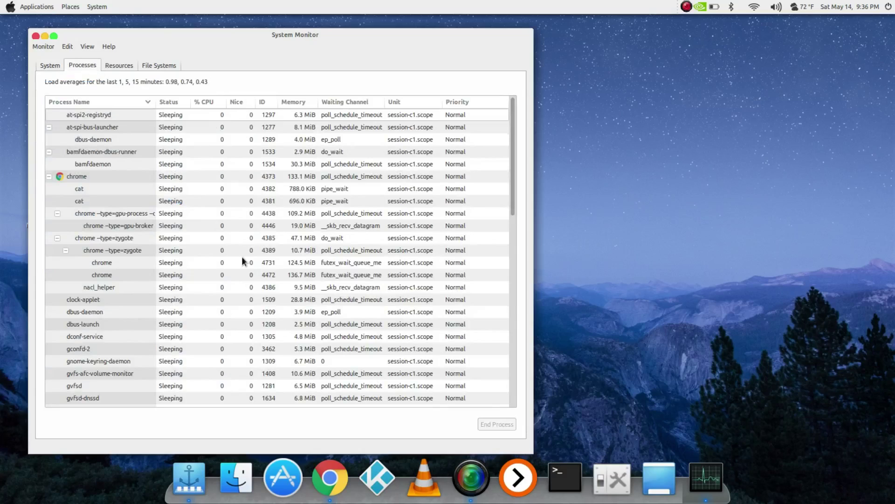
{"action": "left_click", "coordinate": [117, 68]}
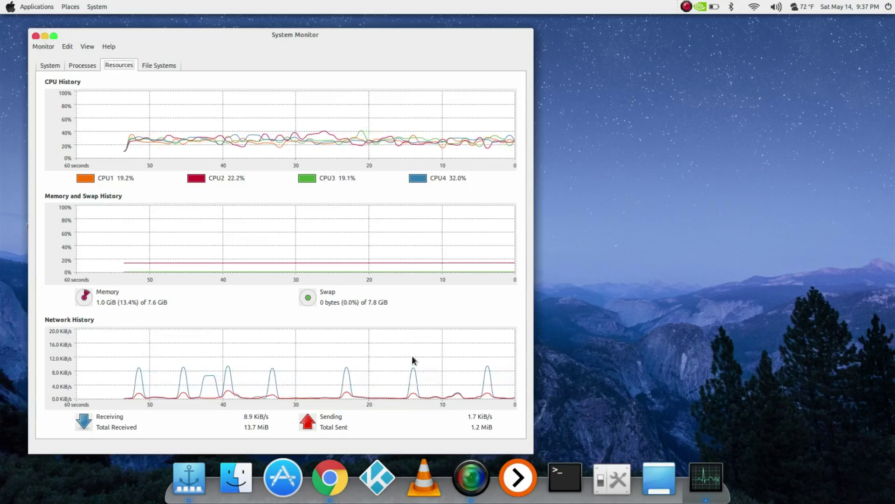
Step: Bring up Chrome's Intel ARK page and highlight the Core i7-2640M's Q4'11 launch date
{"action": "left_click", "coordinate": [329, 477]}
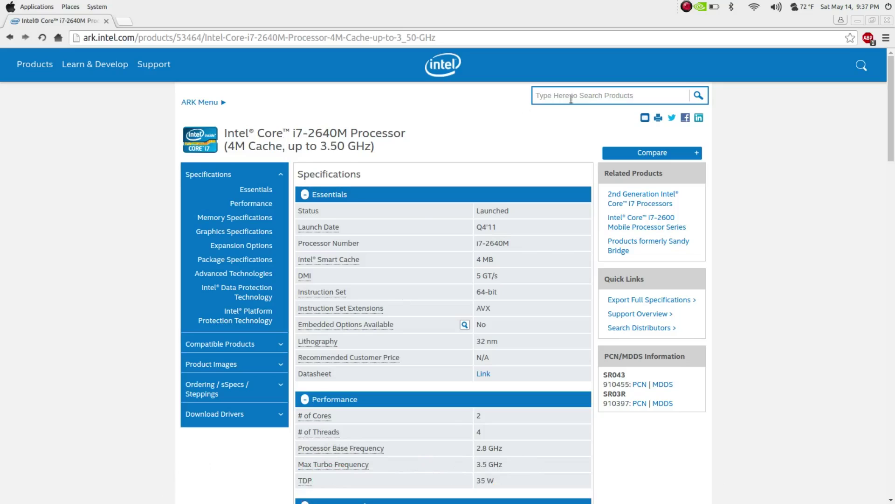
{"action": "scroll", "coordinate": [279, 299], "scroll_direction": "down", "scroll_amount": 5}
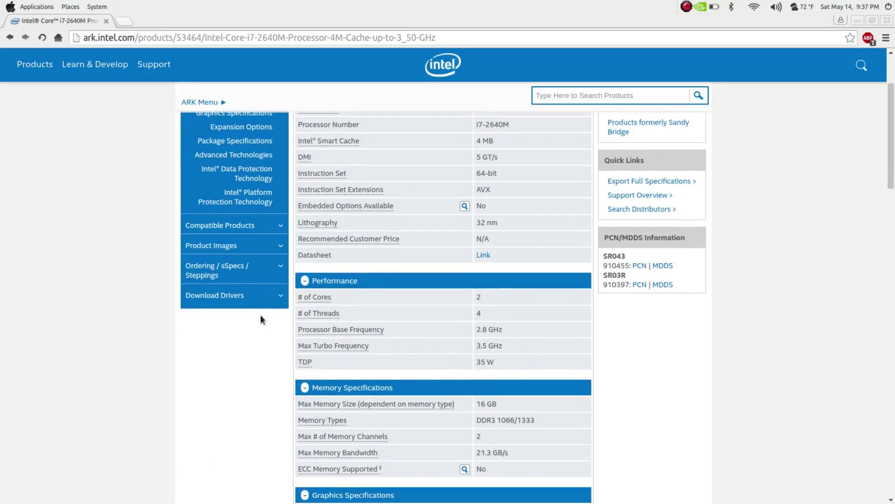
{"action": "scroll", "coordinate": [497, 342], "scroll_direction": "up", "scroll_amount": 5}
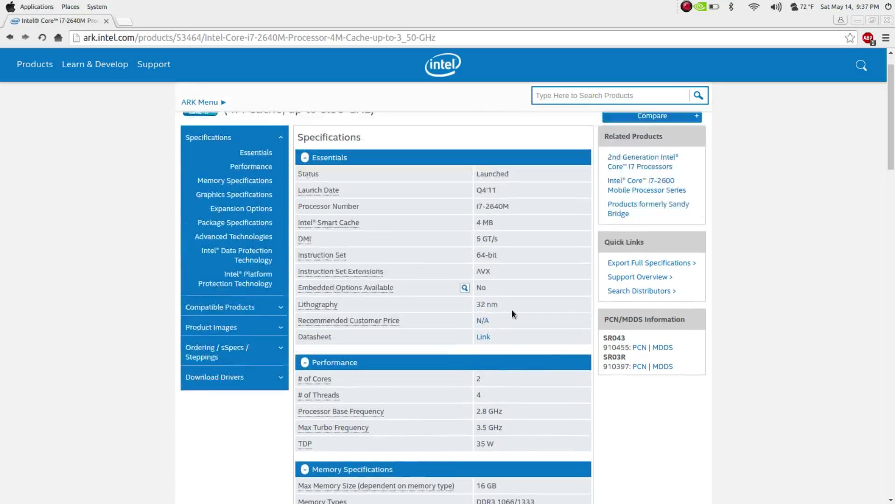
{"action": "left_click_drag", "start_coordinate": [498, 231], "coordinate": [475, 229]}
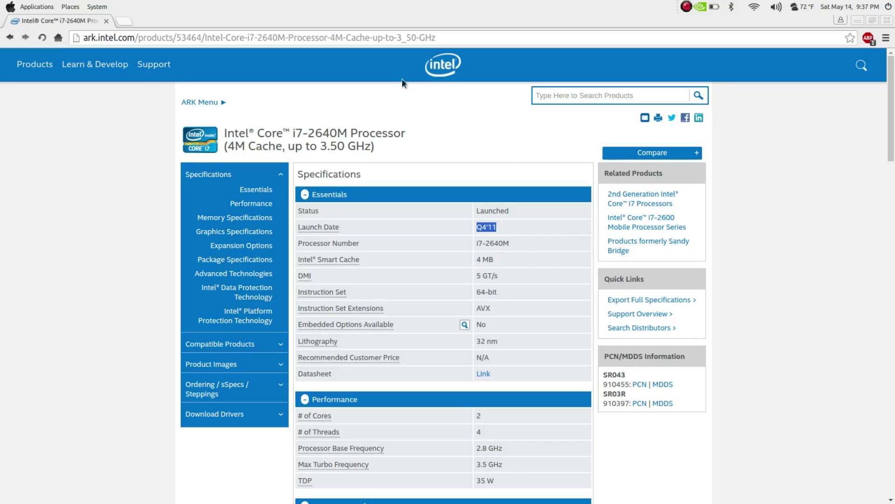
Step: Minimize Chrome, move System Monitor to the right, then minimize it to clear the desktop
{"action": "left_click", "coordinate": [861, 19]}
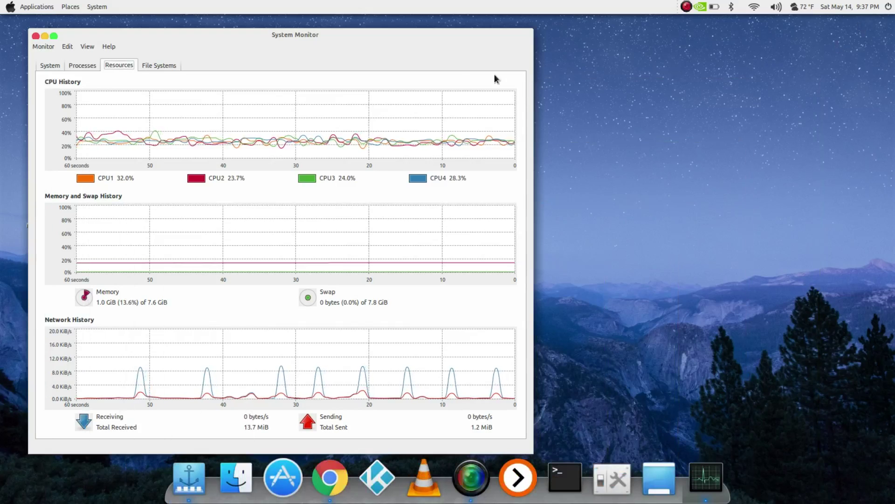
{"action": "left_click_drag", "start_coordinate": [84, 41], "coordinate": [225, 36]}
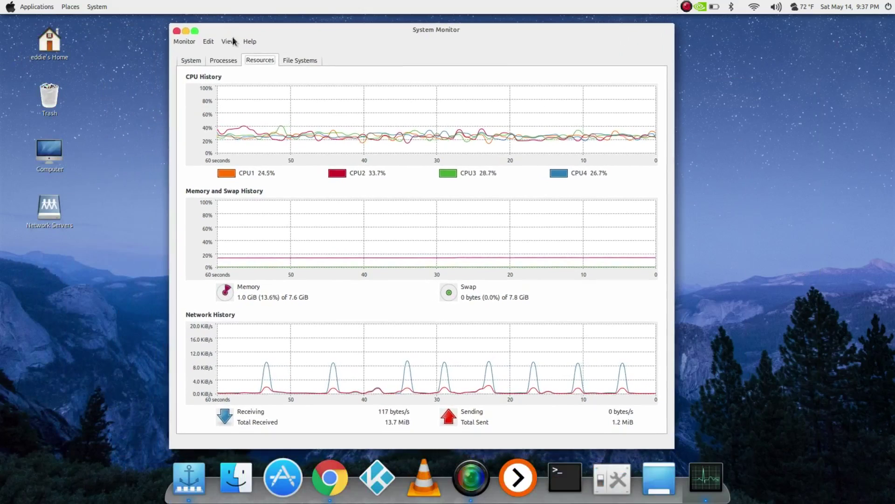
{"action": "left_click", "coordinate": [186, 30]}
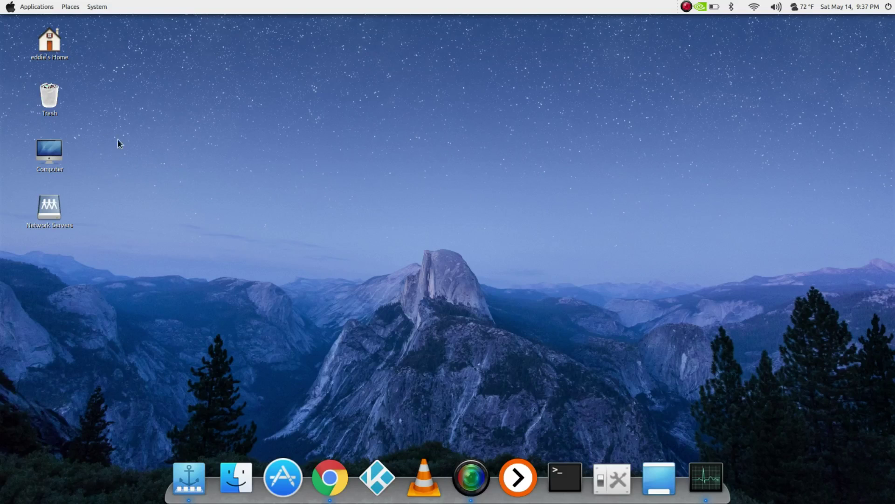
{"action": "left_click", "coordinate": [18, 8]}
{"action": "left_click", "coordinate": [364, 95]}
{"action": "left_click", "coordinate": [702, 7]}
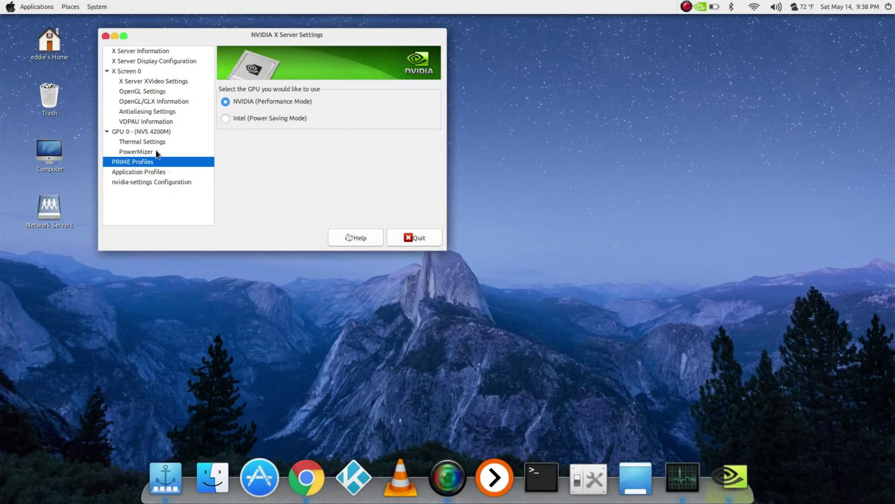
Step: Show the GPU 0 (NVS 4200M) details, then quit NVIDIA X Server Settings and confirm
{"action": "left_click", "coordinate": [156, 132]}
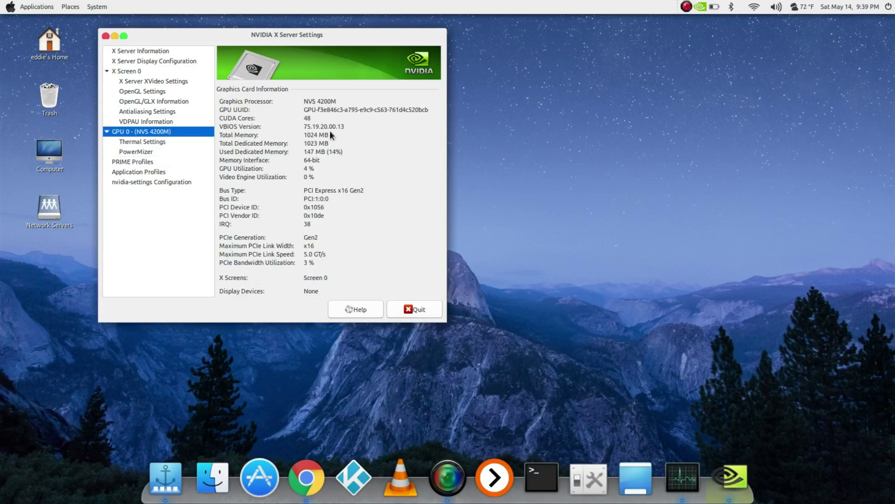
{"action": "left_click", "coordinate": [400, 304]}
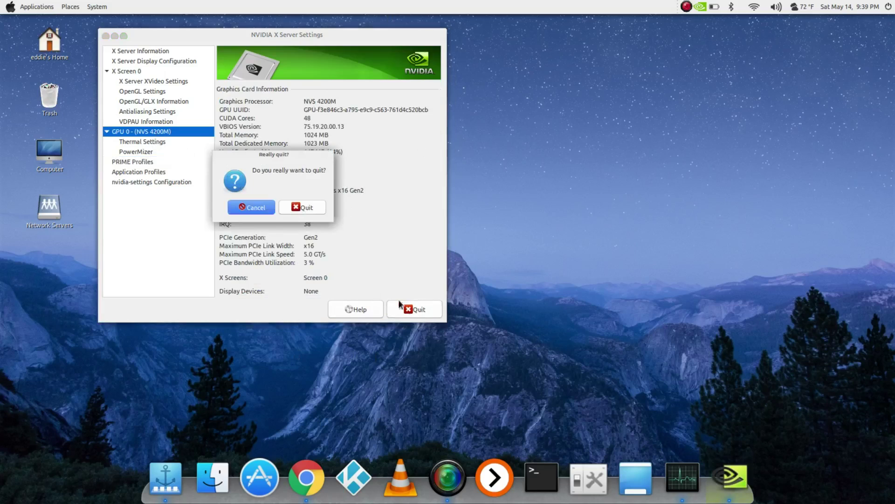
{"action": "left_click", "coordinate": [299, 206]}
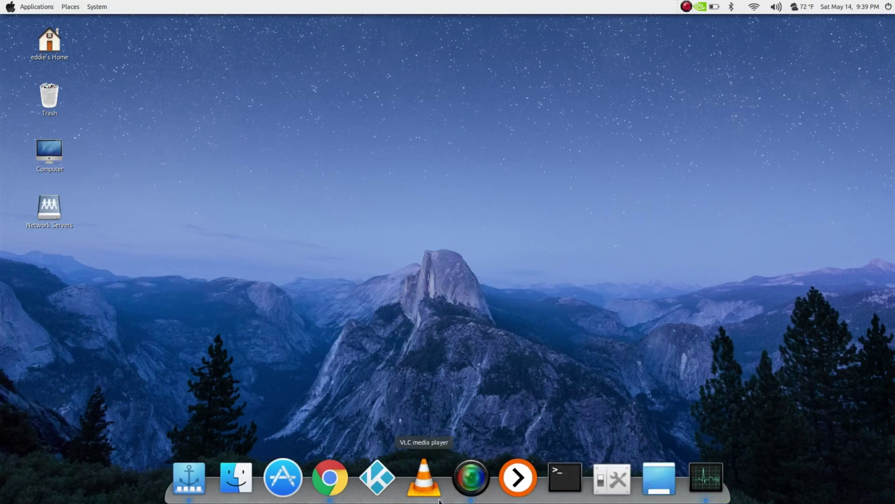
Step: Launch Ubuntu MATE Welcome from the System menu and go to its Software Boutique
{"action": "left_click", "coordinate": [36, 7]}
{"action": "mouse_move", "coordinate": [66, 5]}
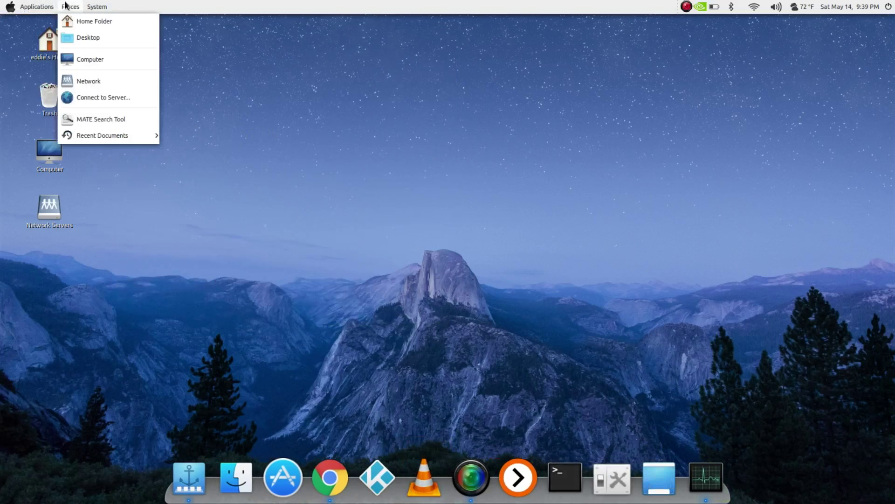
{"action": "mouse_move", "coordinate": [97, 6]}
{"action": "left_click", "coordinate": [133, 57]}
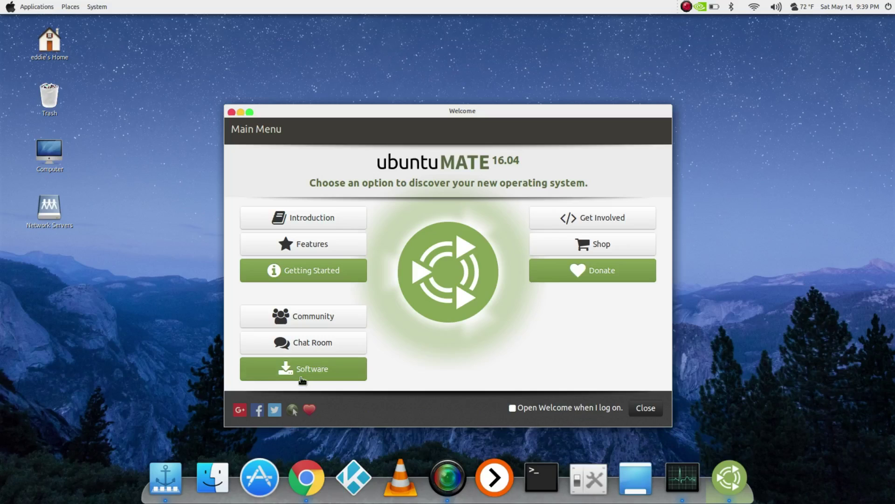
{"action": "left_click", "coordinate": [301, 378]}
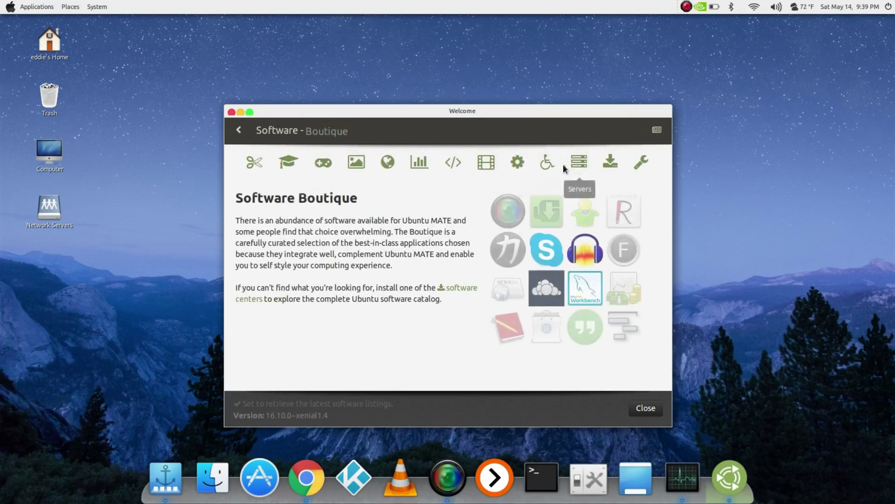
{"action": "left_click", "coordinate": [97, 6]}
{"action": "mouse_move", "coordinate": [132, 21]}
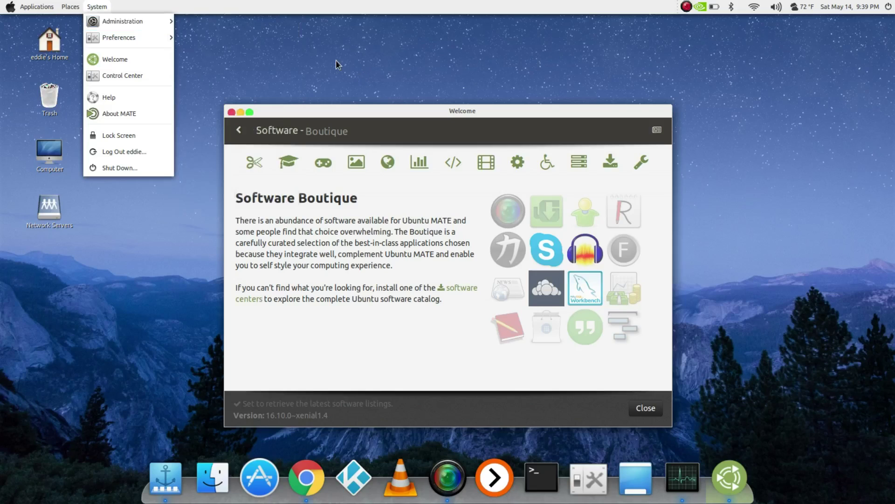
{"action": "left_click", "coordinate": [264, 164]}
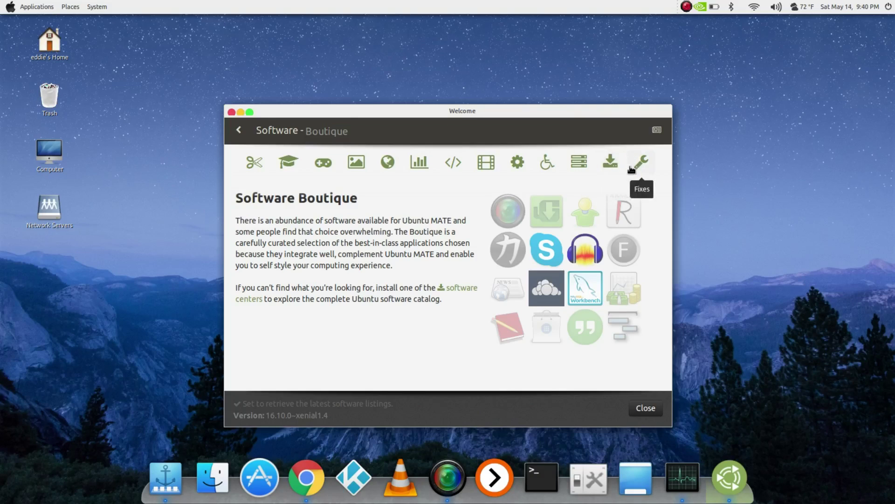
Step: Scroll through the Accessories category apps, then switch to the Education category and scroll
{"action": "left_click", "coordinate": [254, 163]}
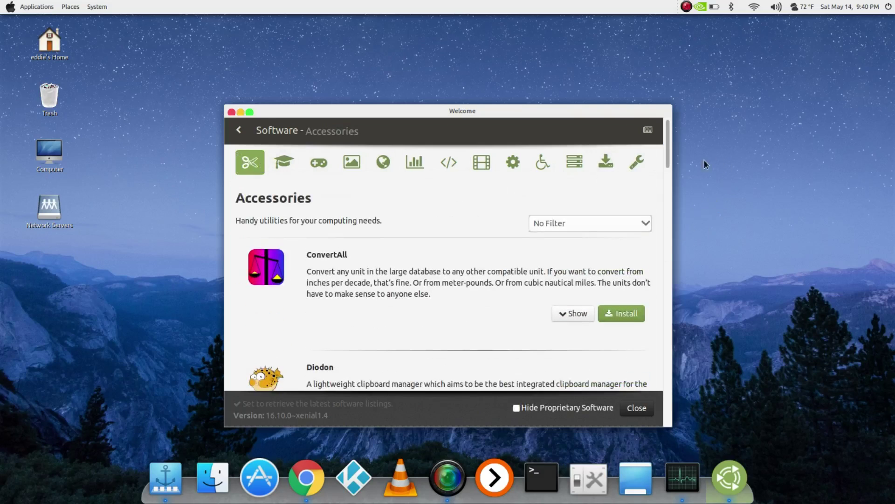
{"action": "left_click_drag", "start_coordinate": [670, 151], "coordinate": [688, 357]}
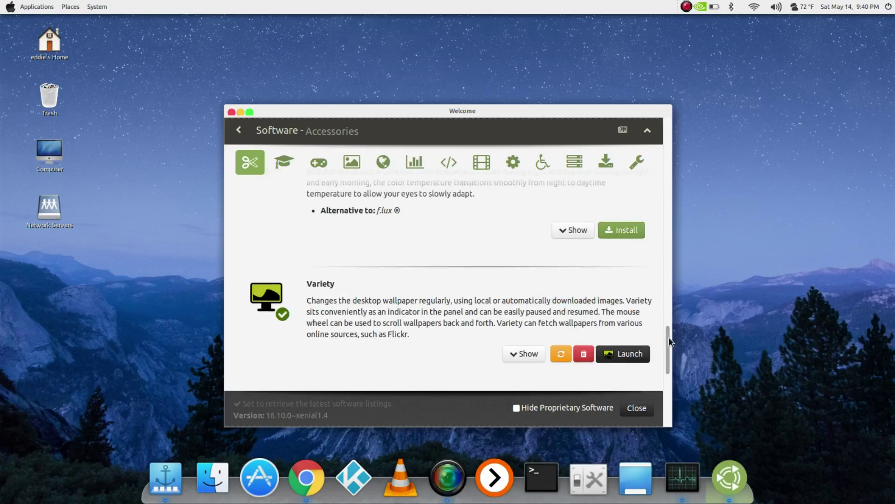
{"action": "left_click_drag", "start_coordinate": [672, 342], "coordinate": [684, 138]}
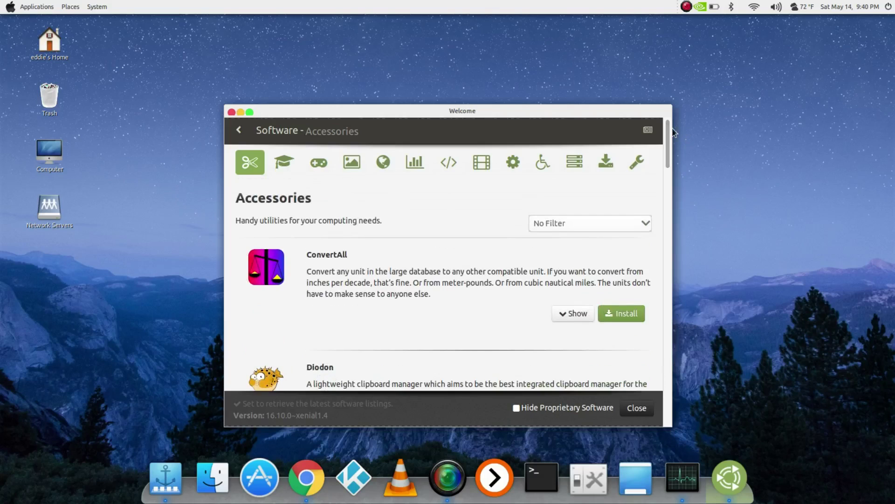
{"action": "left_click", "coordinate": [290, 159]}
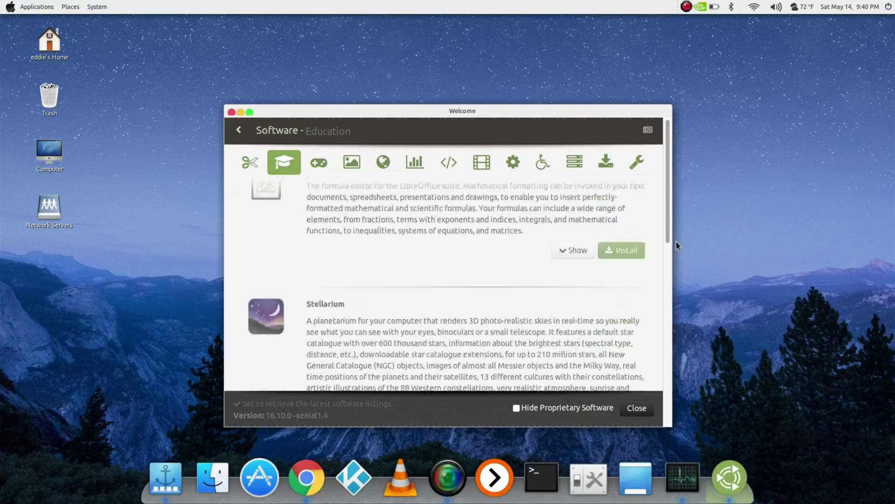
{"action": "mouse_move", "coordinate": [666, 161]}
{"action": "left_mouse_down"}
{"action": "mouse_move", "coordinate": [706, 312]}
{"action": "mouse_move", "coordinate": [715, 300]}
{"action": "mouse_move", "coordinate": [713, 368]}
{"action": "mouse_move", "coordinate": [674, 233]}
{"action": "mouse_move", "coordinate": [678, 130]}
{"action": "left_mouse_up"}
{"action": "left_click", "coordinate": [319, 163]}
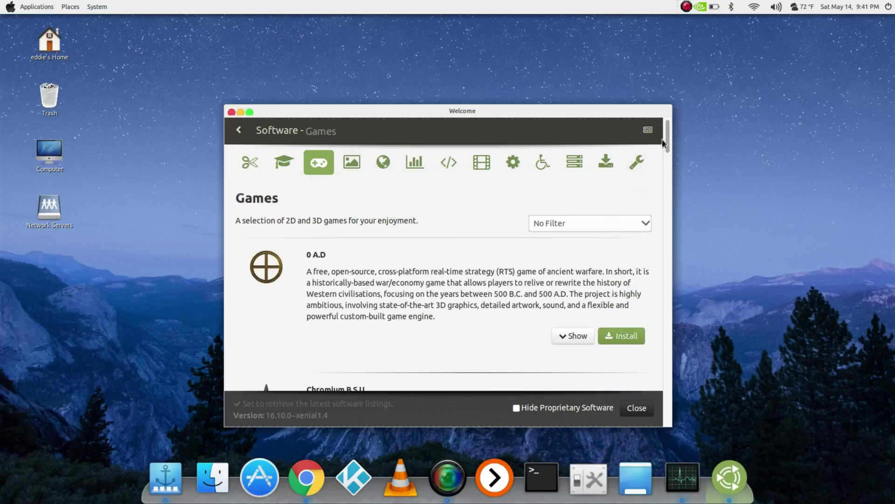
{"action": "left_click_drag", "start_coordinate": [674, 145], "coordinate": [638, 134]}
Step: Switch back and forth among the Graphics, Office, Programming and Sound & Video categories
{"action": "left_click", "coordinate": [349, 166]}
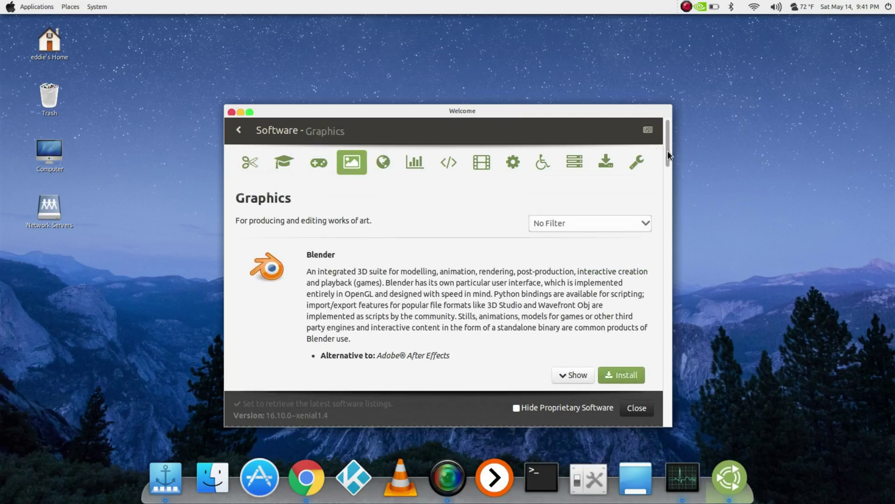
{"action": "left_click_drag", "start_coordinate": [668, 155], "coordinate": [693, 318]}
{"action": "left_click", "coordinate": [420, 164]}
{"action": "left_click", "coordinate": [452, 163]}
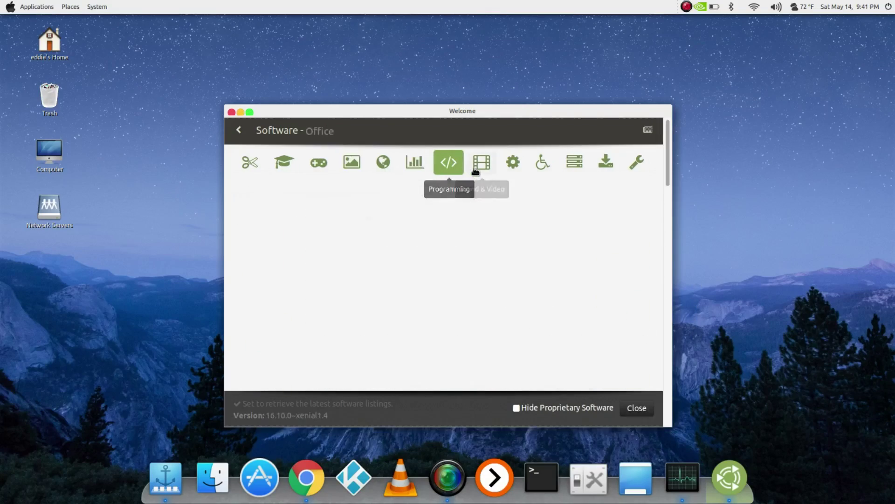
{"action": "left_click", "coordinate": [479, 166]}
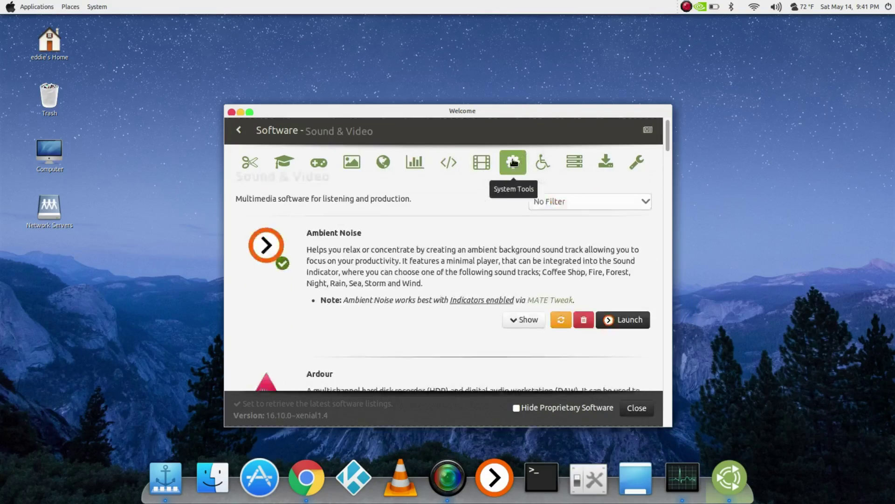
{"action": "left_click", "coordinate": [483, 162]}
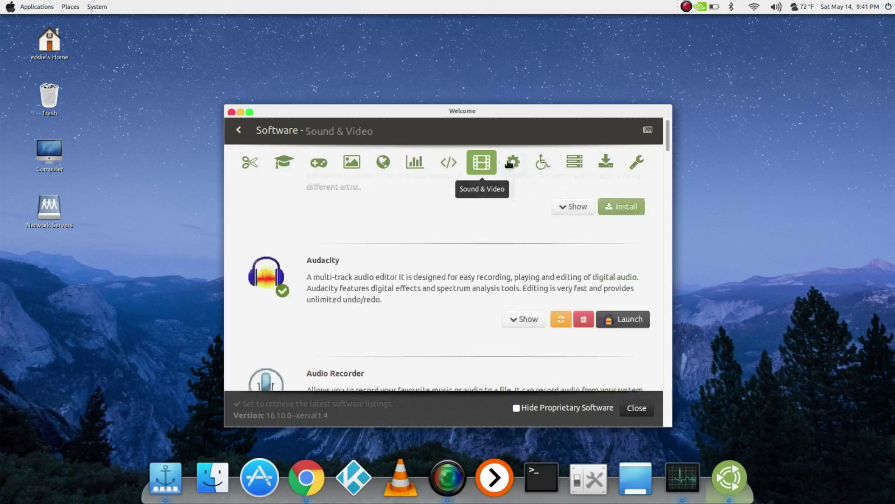
{"action": "left_click", "coordinate": [457, 161]}
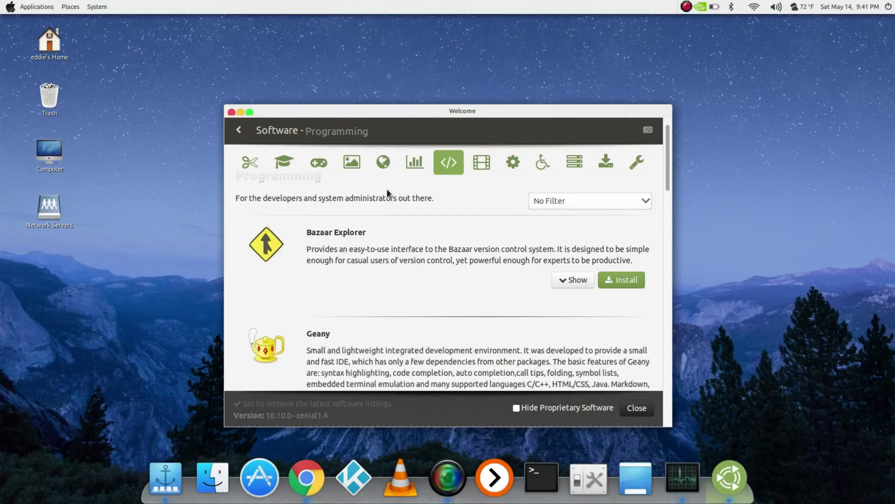
{"action": "left_click", "coordinate": [401, 170]}
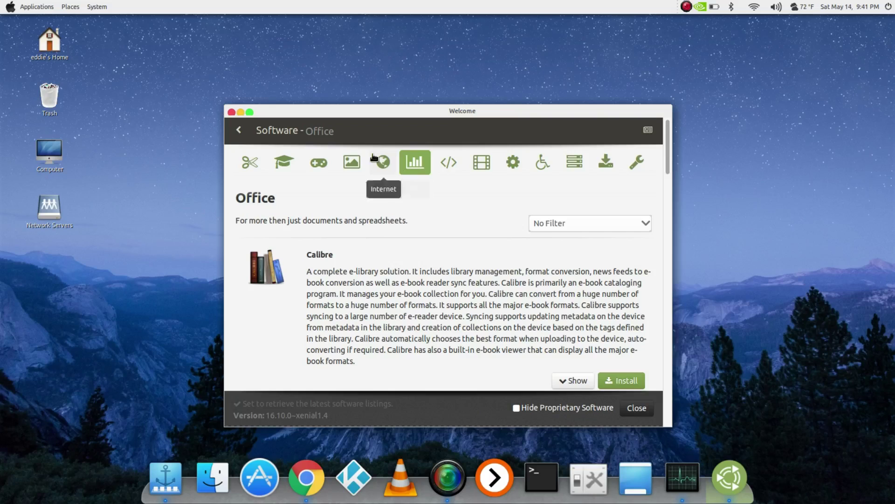
{"action": "left_click", "coordinate": [454, 165]}
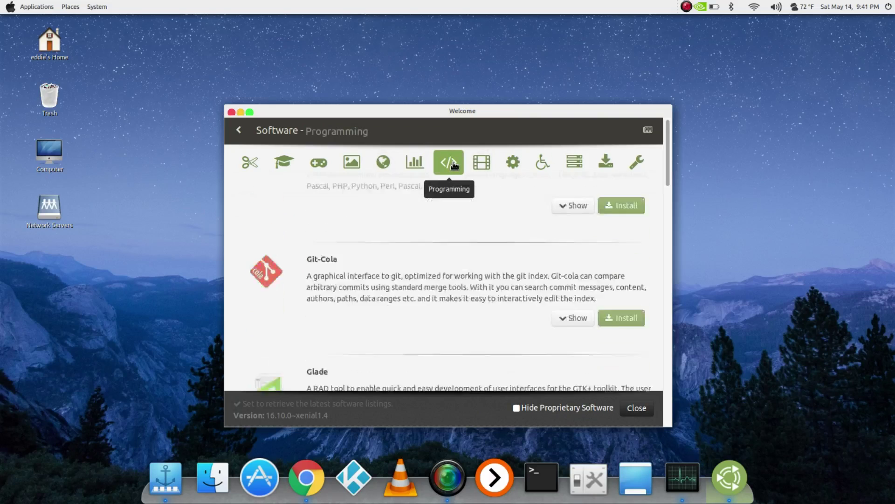
{"action": "left_click", "coordinate": [496, 162]}
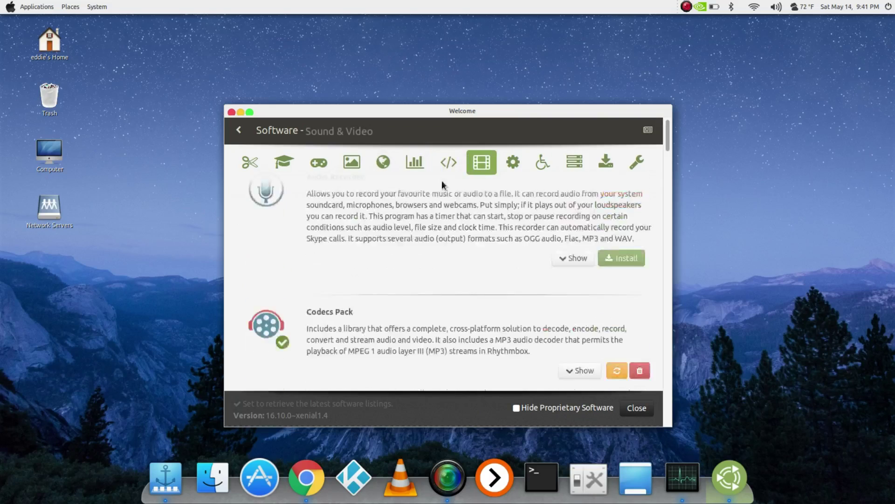
Step: Scroll up and down through the Sound & Video software listing
{"action": "scroll", "coordinate": [457, 244], "scroll_direction": "down", "scroll_amount": 5}
{"action": "scroll", "coordinate": [457, 244], "scroll_direction": "up", "scroll_amount": 5}
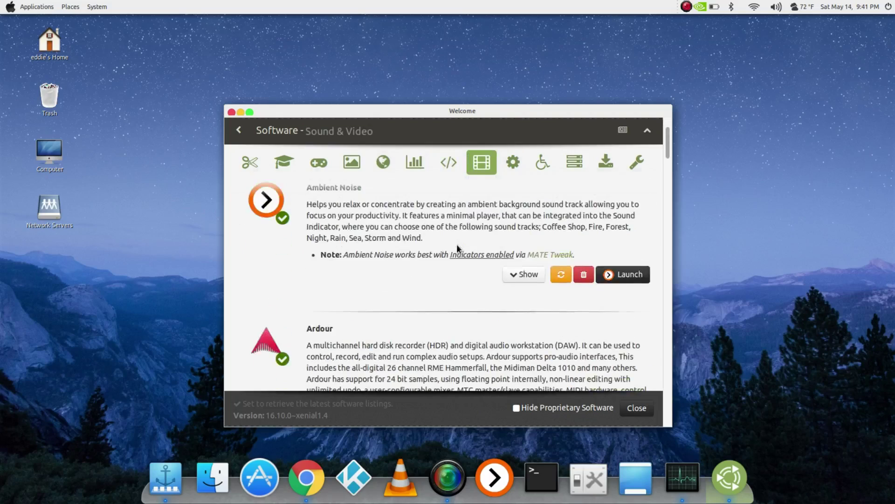
{"action": "scroll", "coordinate": [457, 244], "scroll_direction": "down", "scroll_amount": 20}
{"action": "scroll", "coordinate": [457, 242], "scroll_direction": "up", "scroll_amount": 3}
{"action": "scroll", "coordinate": [458, 243], "scroll_direction": "down", "scroll_amount": 10}
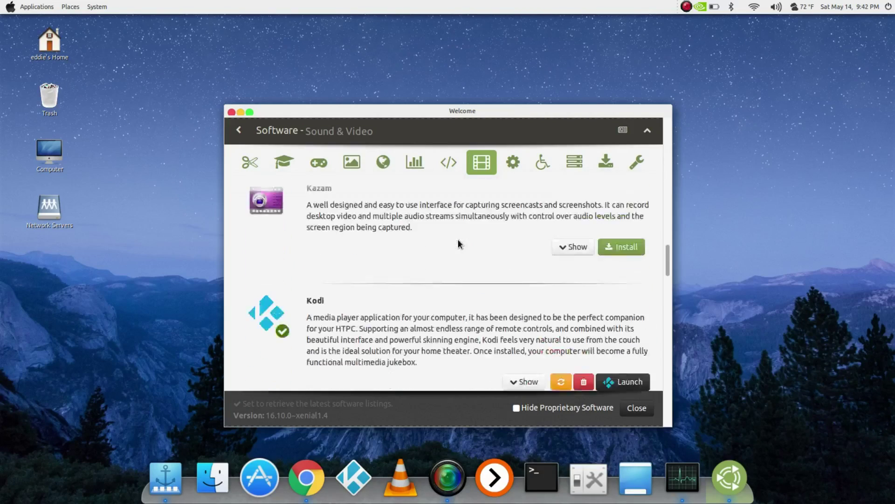
{"action": "scroll", "coordinate": [459, 245], "scroll_direction": "up", "scroll_amount": 15}
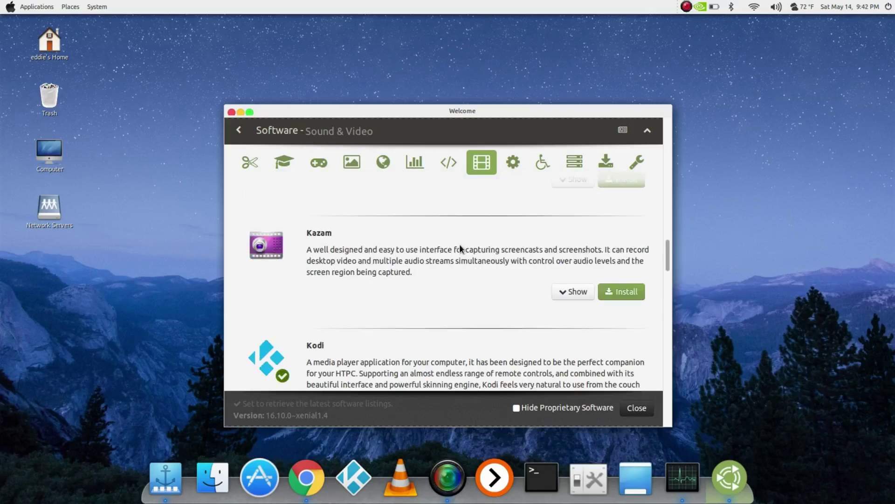
{"action": "scroll", "coordinate": [460, 244], "scroll_direction": "up", "scroll_amount": 3}
{"action": "scroll", "coordinate": [459, 247], "scroll_direction": "down", "scroll_amount": 15}
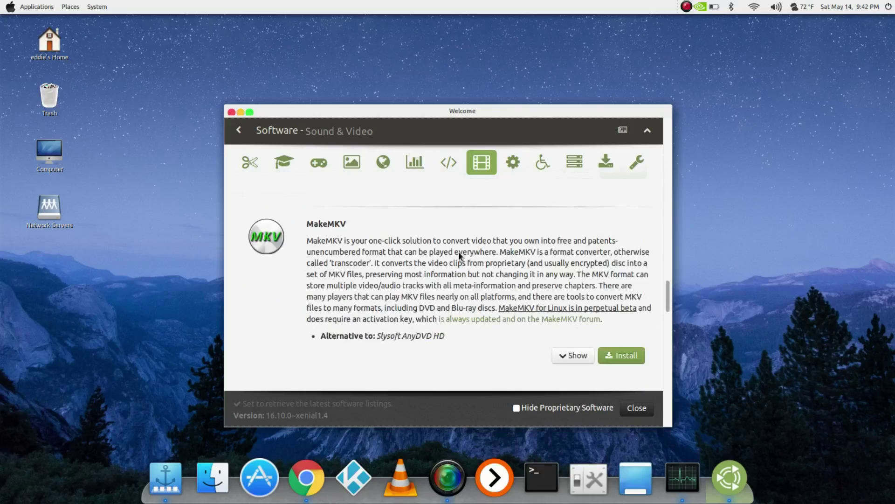
{"action": "scroll", "coordinate": [459, 251], "scroll_direction": "up", "scroll_amount": 4}
{"action": "scroll", "coordinate": [460, 251], "scroll_direction": "up", "scroll_amount": 3}
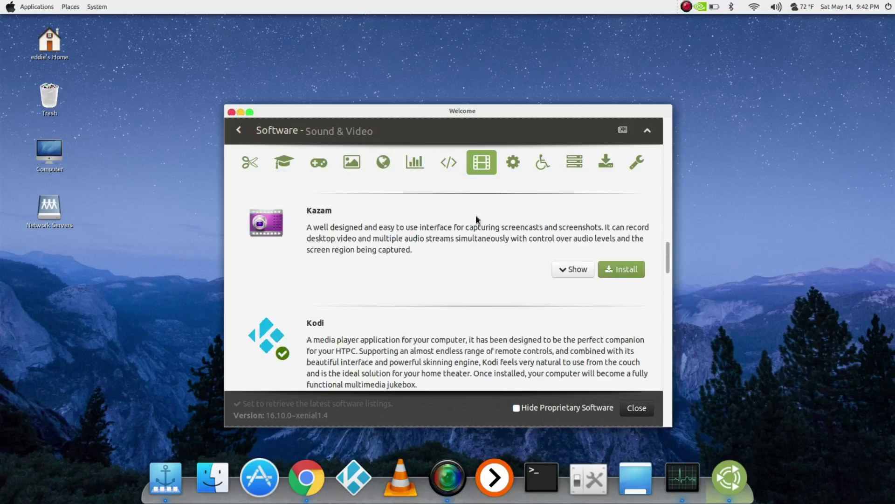
Step: Browse the System Tools and Universal Access category listings
{"action": "left_click", "coordinate": [519, 163]}
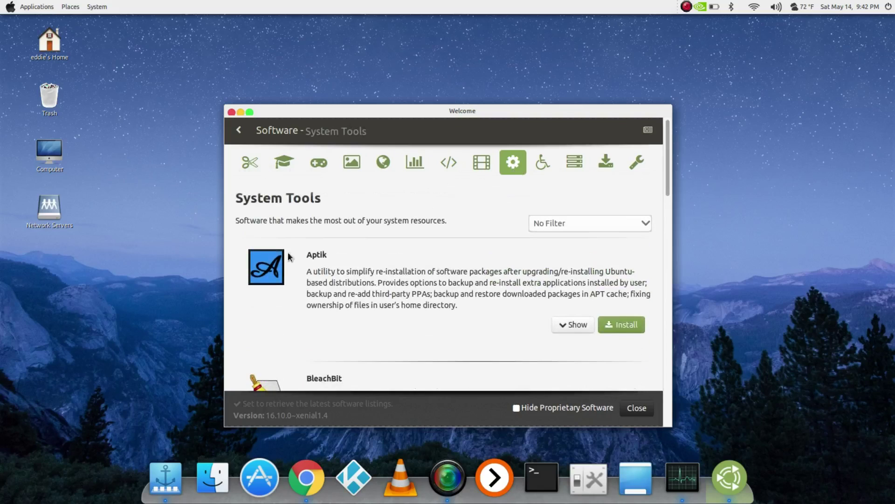
{"action": "scroll", "coordinate": [555, 261], "scroll_direction": "down", "scroll_amount": 10}
{"action": "scroll", "coordinate": [555, 259], "scroll_direction": "down", "scroll_amount": 5}
{"action": "scroll", "coordinate": [555, 259], "scroll_direction": "up", "scroll_amount": 5}
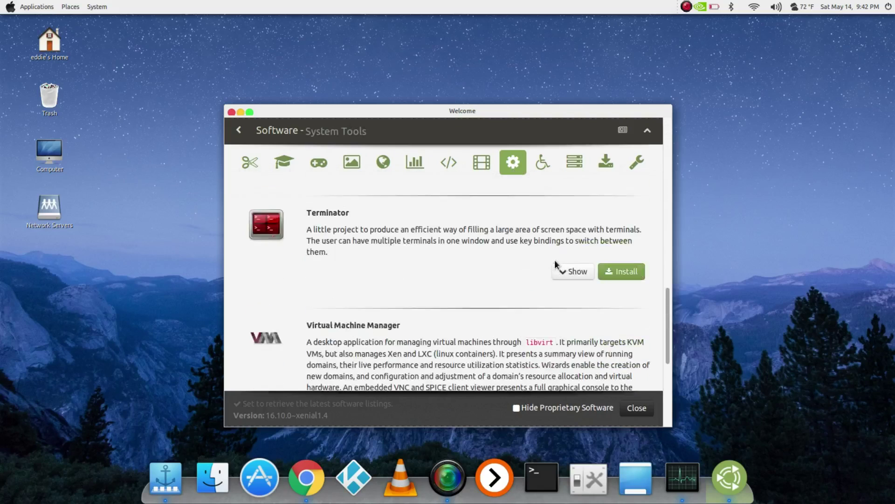
{"action": "scroll", "coordinate": [555, 259], "scroll_direction": "down", "scroll_amount": 5}
{"action": "scroll", "coordinate": [417, 272], "scroll_direction": "up", "scroll_amount": 5}
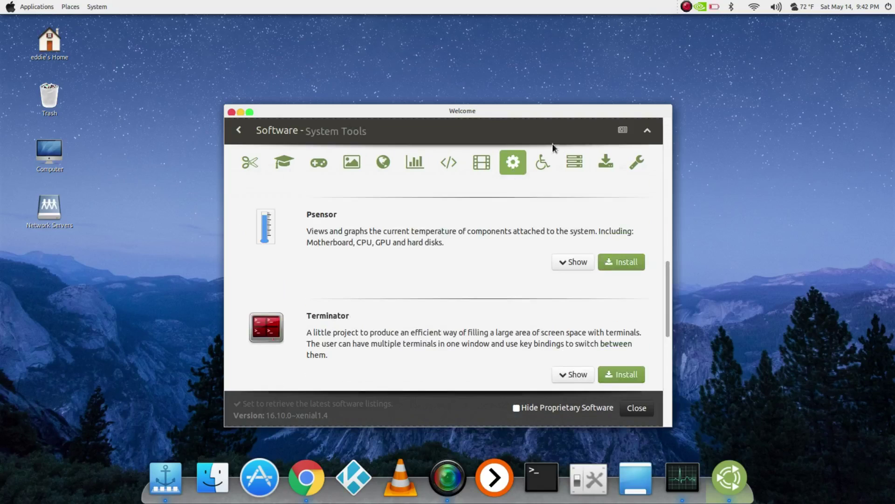
{"action": "left_click", "coordinate": [542, 163]}
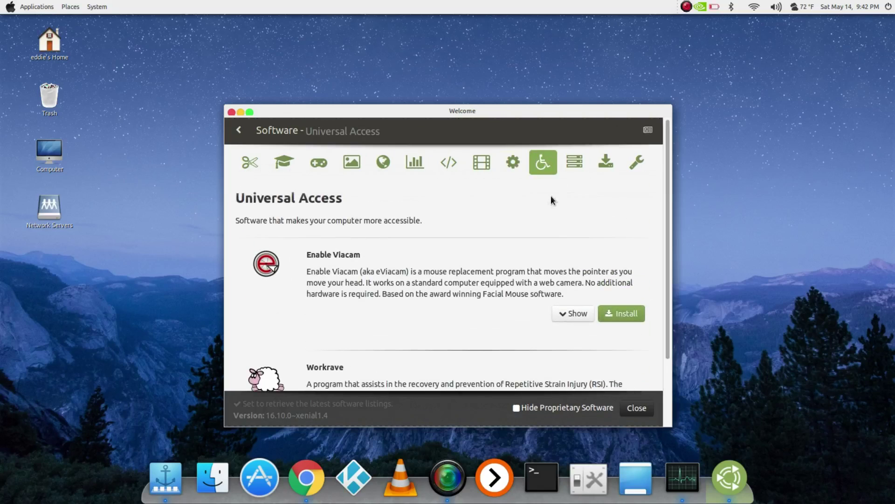
{"action": "scroll", "coordinate": [550, 195], "scroll_direction": "down", "scroll_amount": 3}
{"action": "scroll", "coordinate": [509, 280], "scroll_direction": "up", "scroll_amount": 1}
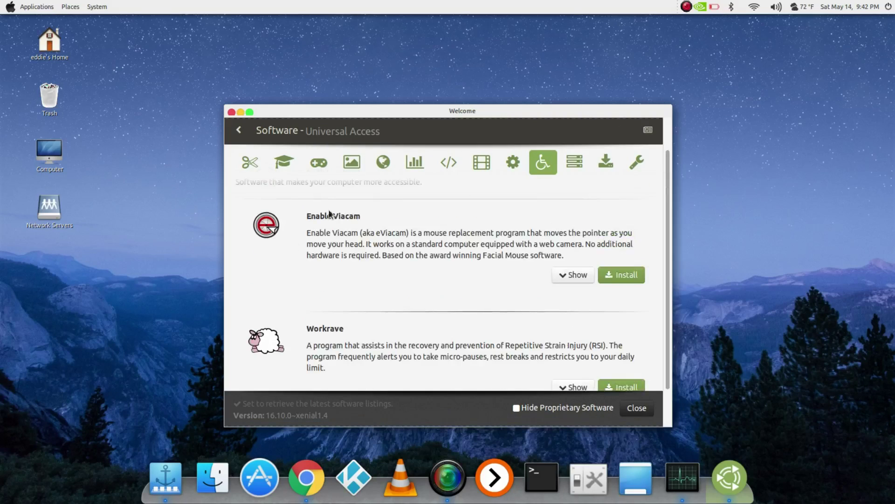
Step: Scroll through the Servers category, then show the More Software category
{"action": "left_click", "coordinate": [575, 161]}
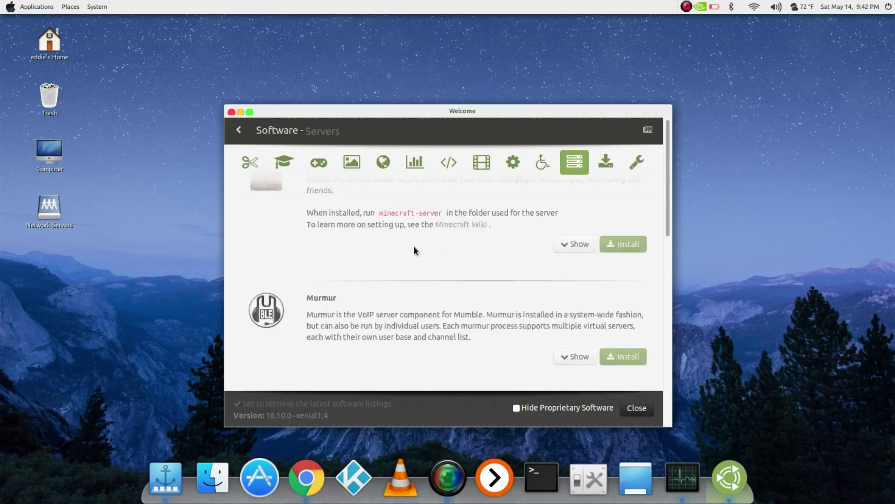
{"action": "scroll", "coordinate": [414, 247], "scroll_direction": "down", "scroll_amount": 5}
{"action": "scroll", "coordinate": [414, 250], "scroll_direction": "up", "scroll_amount": 2}
{"action": "scroll", "coordinate": [413, 251], "scroll_direction": "down", "scroll_amount": 5}
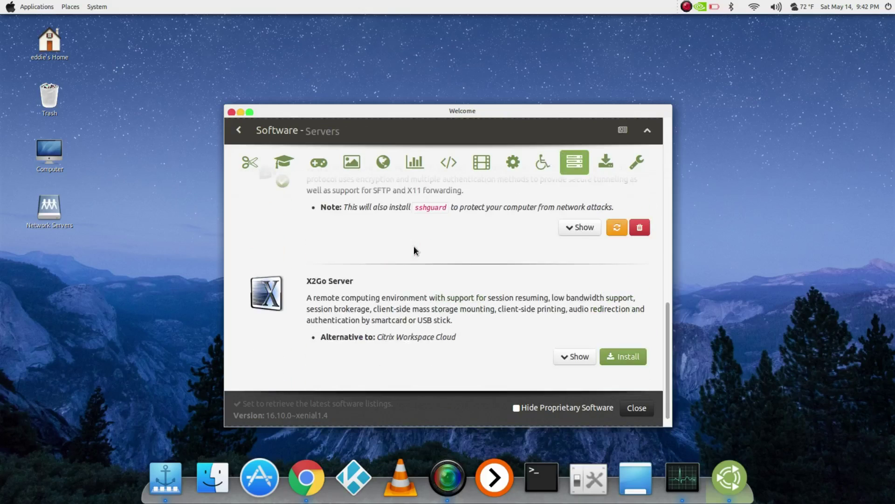
{"action": "scroll", "coordinate": [413, 250], "scroll_direction": "up", "scroll_amount": 3}
{"action": "scroll", "coordinate": [413, 251], "scroll_direction": "up", "scroll_amount": 1}
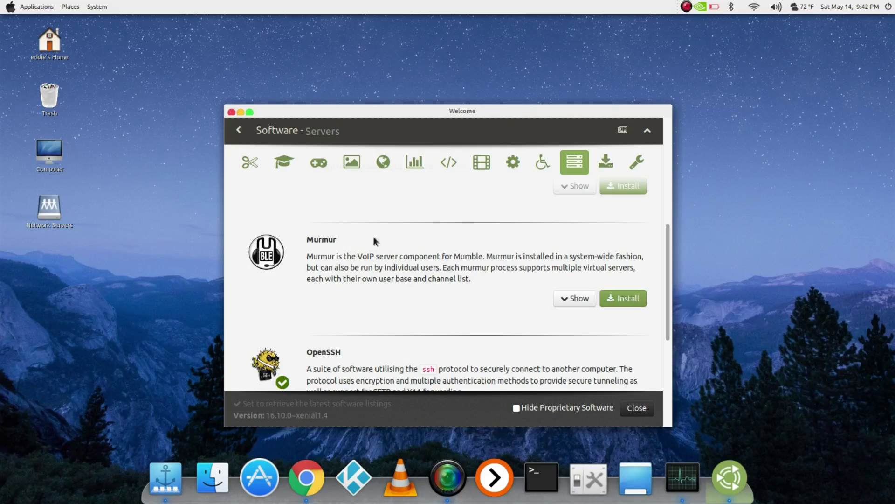
{"action": "scroll", "coordinate": [392, 280], "scroll_direction": "down", "scroll_amount": 4}
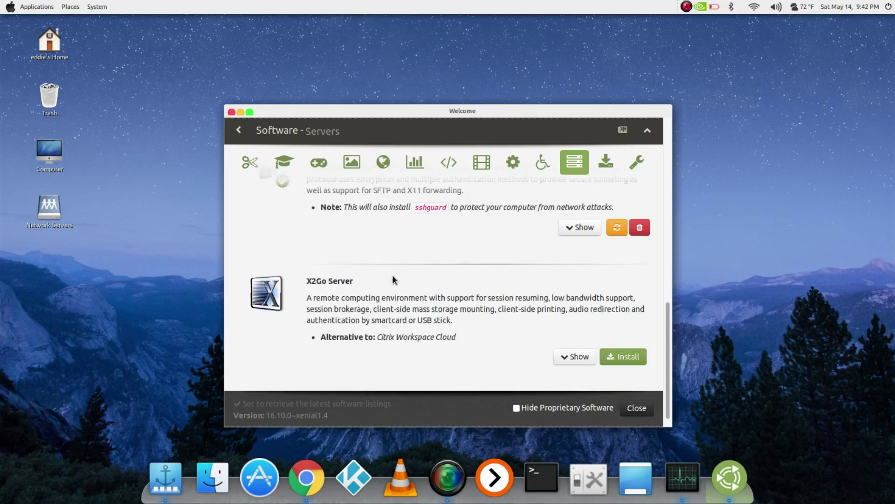
{"action": "scroll", "coordinate": [458, 242], "scroll_direction": "up", "scroll_amount": 2}
{"action": "left_click", "coordinate": [598, 166]}
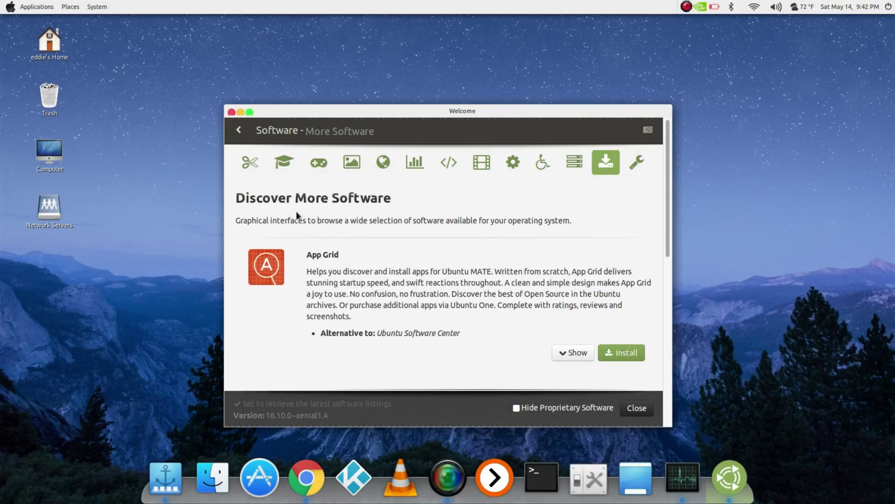
{"action": "scroll", "coordinate": [300, 233], "scroll_direction": "down", "scroll_amount": 4}
{"action": "scroll", "coordinate": [304, 254], "scroll_direction": "up", "scroll_amount": 4}
{"action": "scroll", "coordinate": [438, 256], "scroll_direction": "down", "scroll_amount": 4}
{"action": "scroll", "coordinate": [438, 255], "scroll_direction": "up", "scroll_amount": 3}
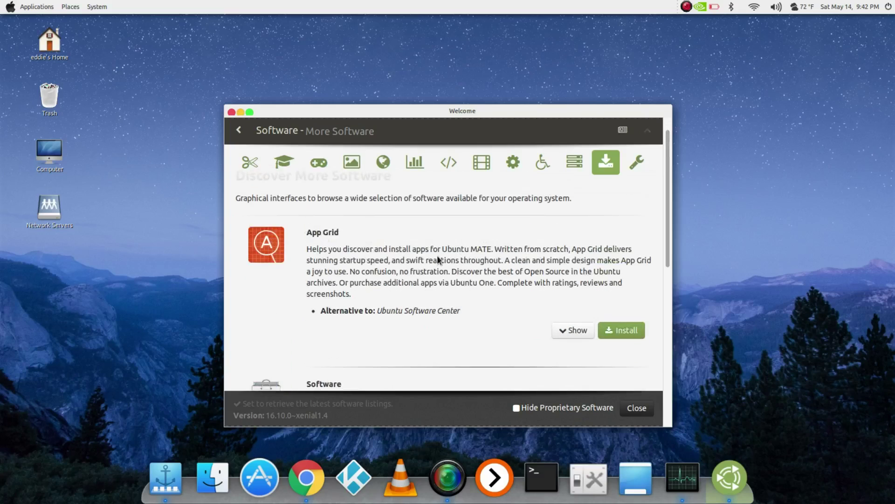
{"action": "scroll", "coordinate": [438, 259], "scroll_direction": "down", "scroll_amount": 7}
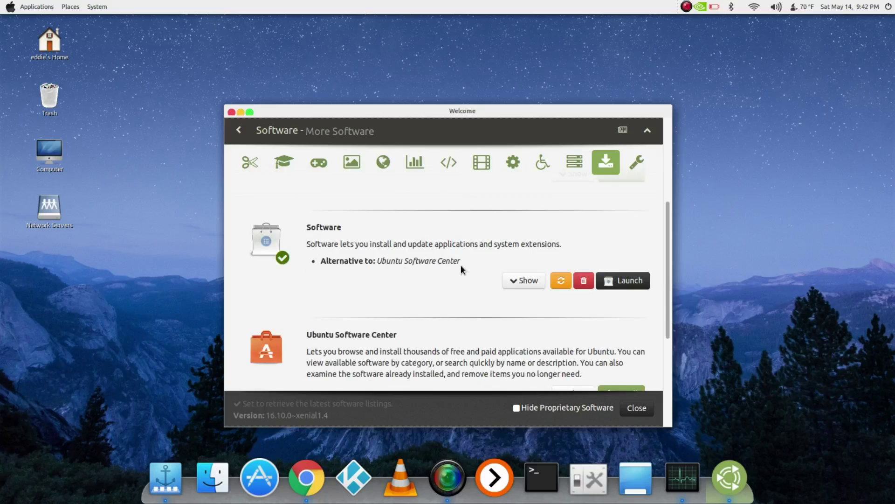
{"action": "scroll", "coordinate": [442, 287], "scroll_direction": "up", "scroll_amount": 3}
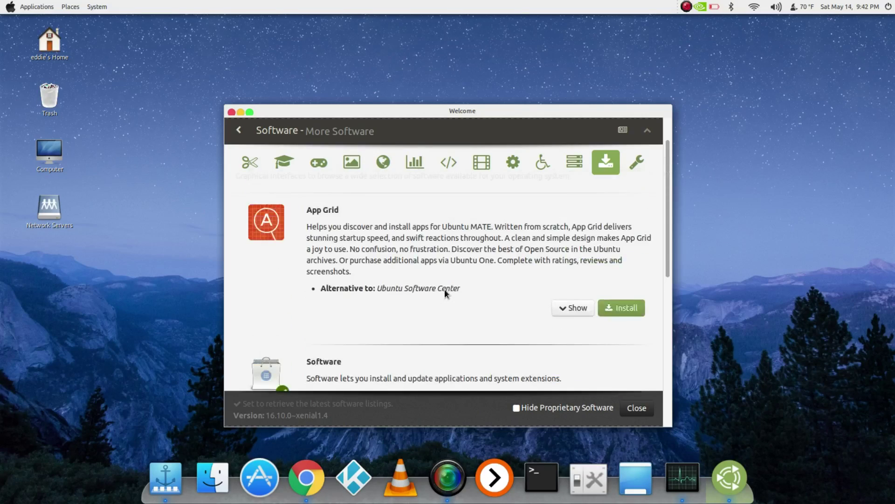
{"action": "scroll", "coordinate": [444, 289], "scroll_direction": "down", "scroll_amount": 4}
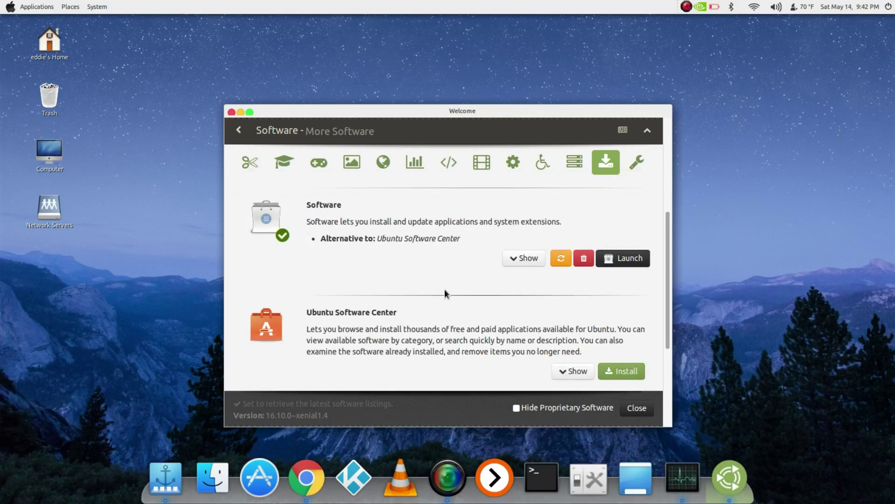
{"action": "scroll", "coordinate": [469, 310], "scroll_direction": "up", "scroll_amount": 1}
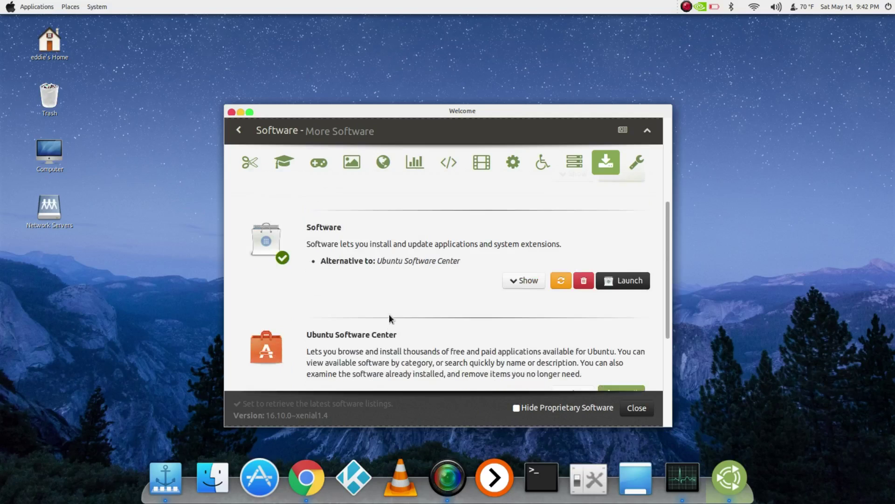
{"action": "scroll", "coordinate": [387, 319], "scroll_direction": "down", "scroll_amount": 1}
{"action": "scroll", "coordinate": [333, 267], "scroll_direction": "down", "scroll_amount": 3}
{"action": "scroll", "coordinate": [333, 270], "scroll_direction": "down", "scroll_amount": 2}
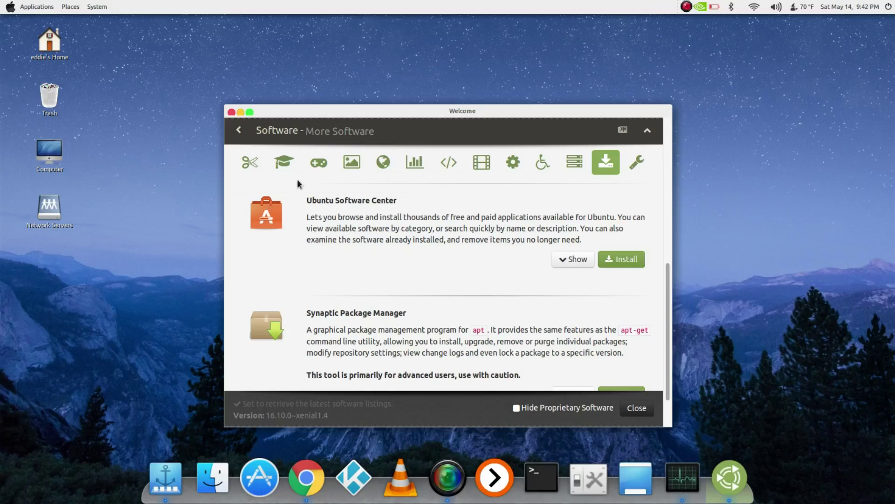
{"action": "scroll", "coordinate": [471, 255], "scroll_direction": "down", "scroll_amount": 2}
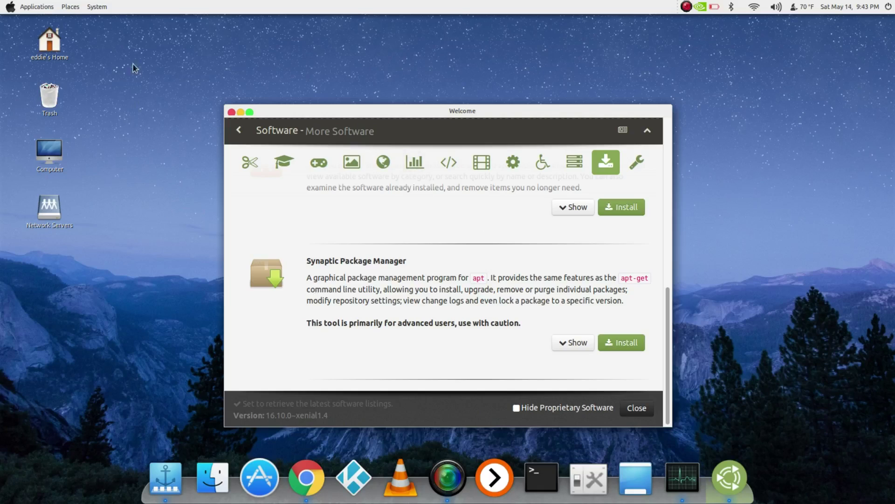
{"action": "left_click", "coordinate": [90, 5]}
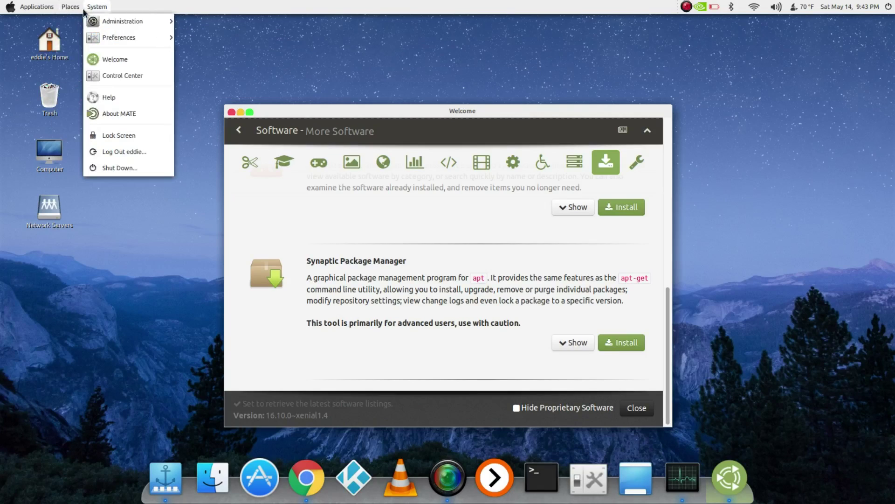
Step: Close the Welcome window, browse the panel menus, and launch Software from Applications > System Tools
{"action": "left_click", "coordinate": [480, 240]}
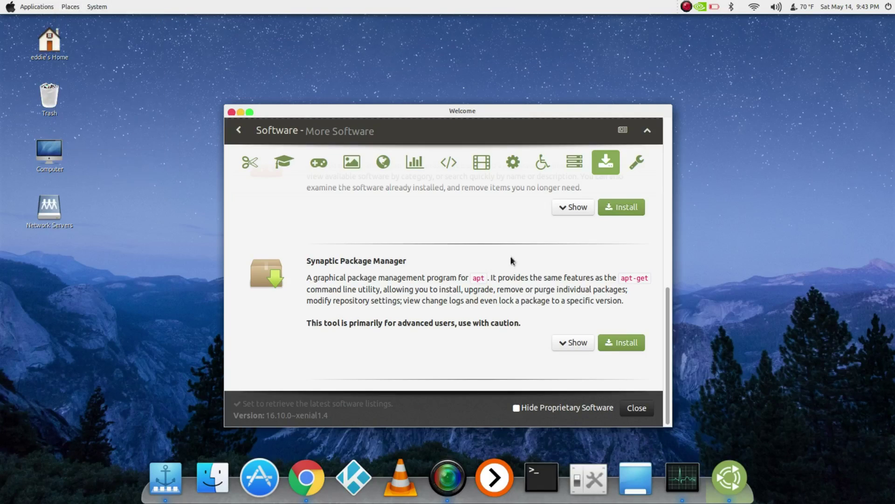
{"action": "left_click", "coordinate": [637, 408]}
{"action": "left_click", "coordinate": [69, 7]}
{"action": "mouse_move", "coordinate": [88, 8]}
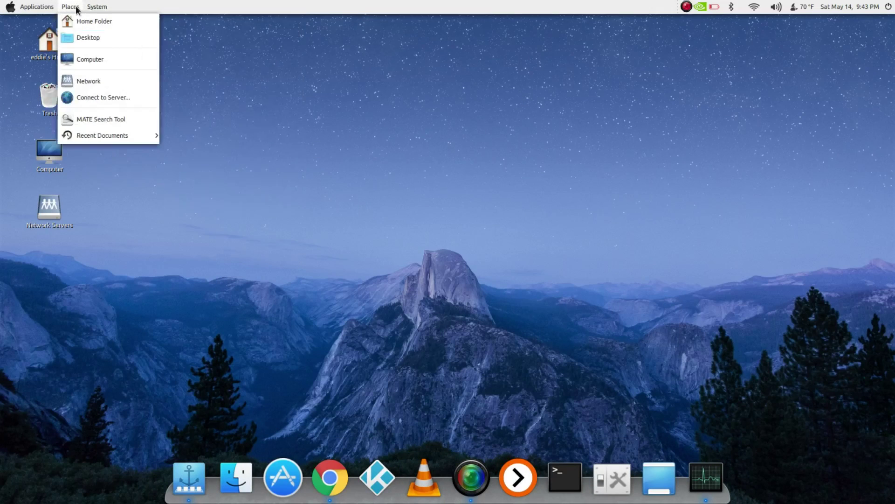
{"action": "mouse_move", "coordinate": [117, 26]}
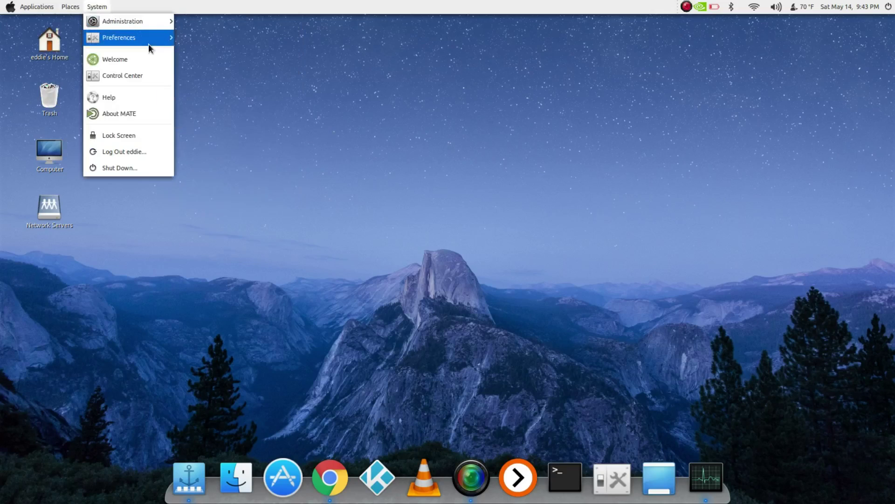
{"action": "mouse_move", "coordinate": [18, 5]}
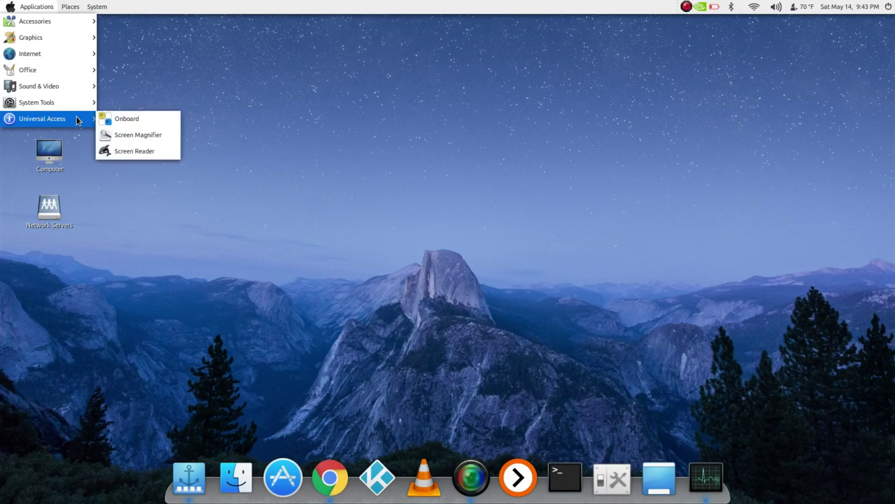
{"action": "mouse_move", "coordinate": [82, 103]}
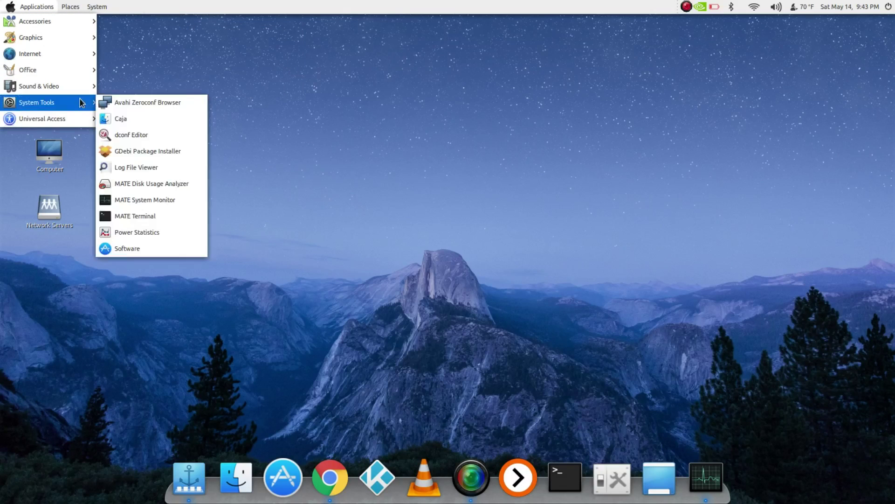
{"action": "left_click", "coordinate": [140, 248]}
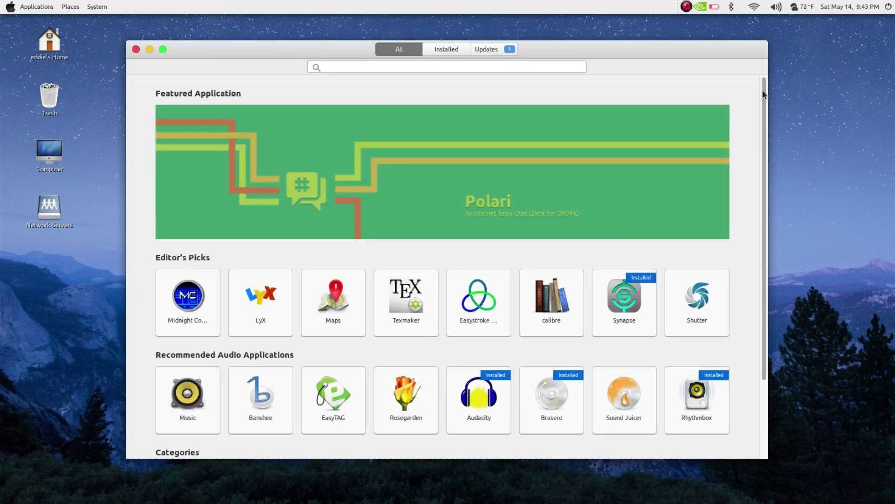
Step: Maximize the Software window and scroll down to the Categories section
{"action": "left_click", "coordinate": [162, 48]}
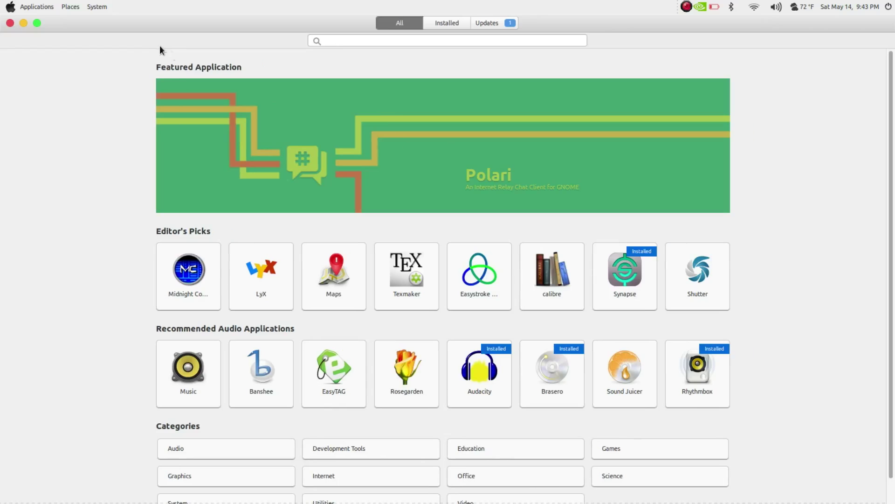
{"action": "scroll", "coordinate": [395, 351], "scroll_direction": "down", "scroll_amount": 1}
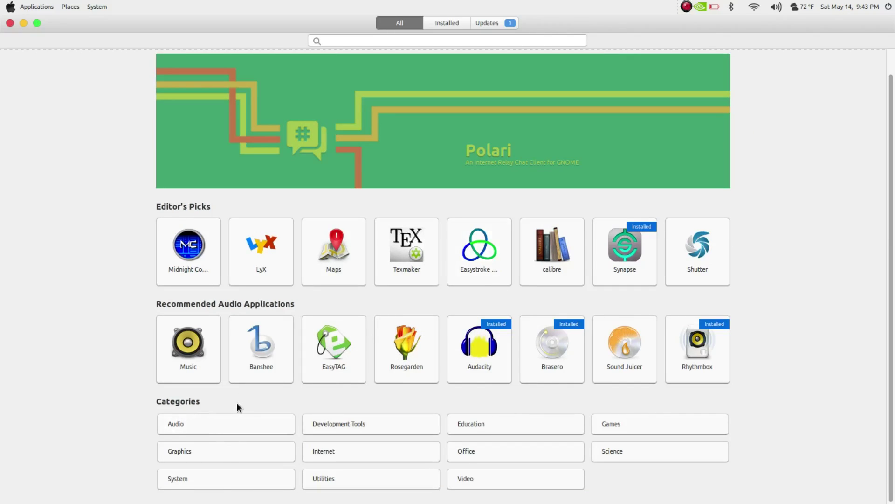
{"action": "left_click", "coordinate": [231, 427]}
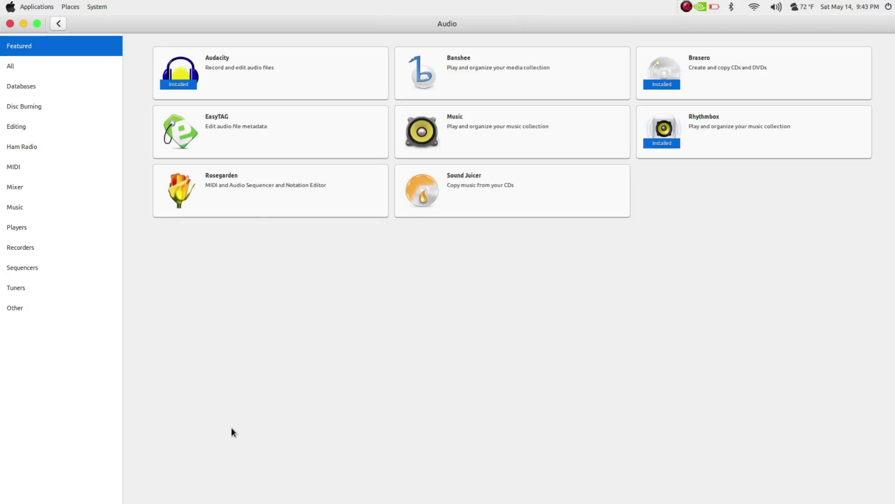
{"action": "left_click", "coordinate": [14, 74]}
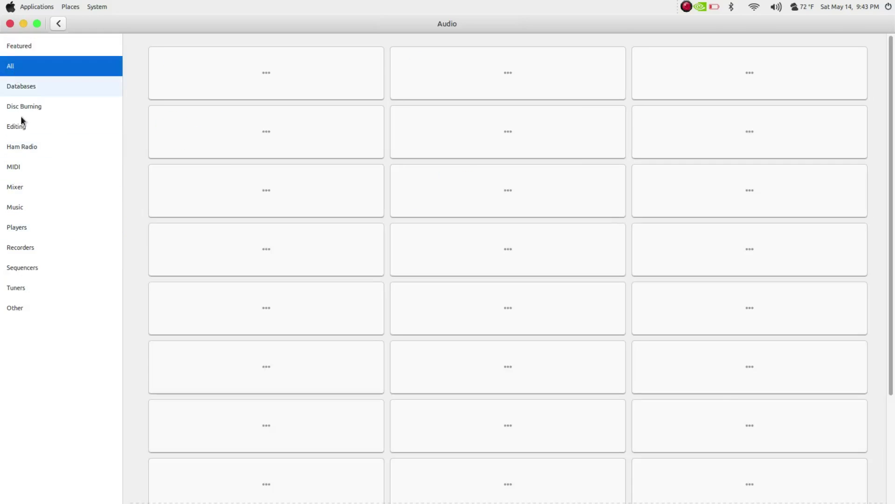
{"action": "left_click", "coordinate": [20, 119]}
{"action": "left_click", "coordinate": [40, 208]}
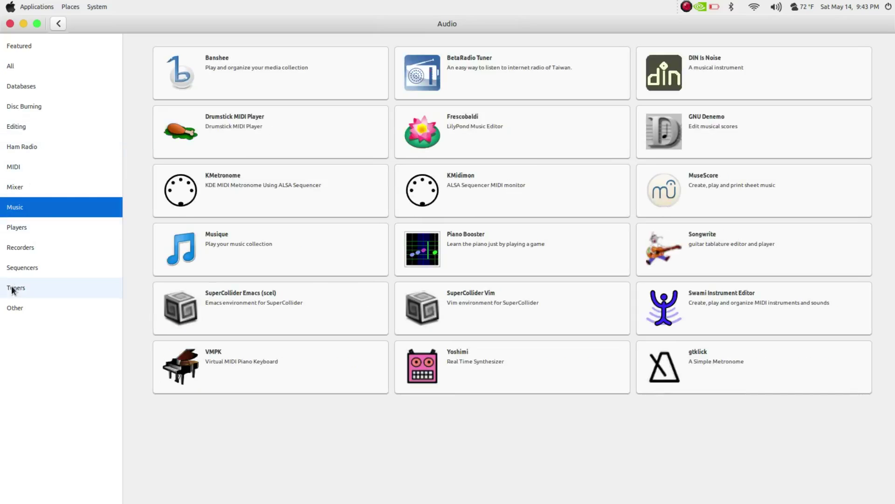
{"action": "left_click", "coordinate": [21, 244]}
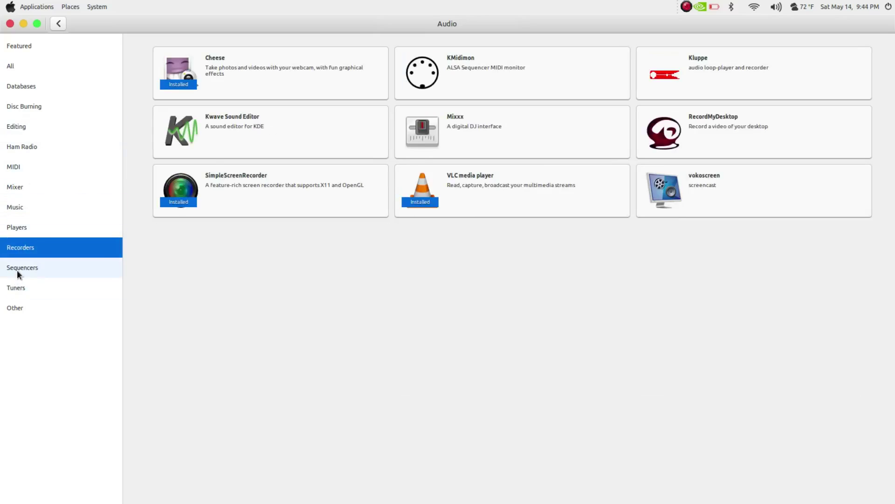
{"action": "left_click", "coordinate": [18, 287]}
{"action": "left_click", "coordinate": [24, 268]}
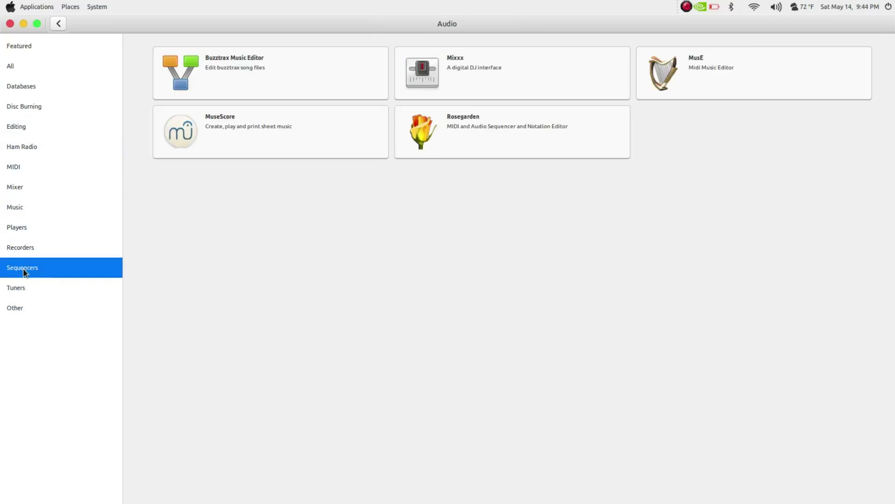
{"action": "left_click", "coordinate": [26, 301]}
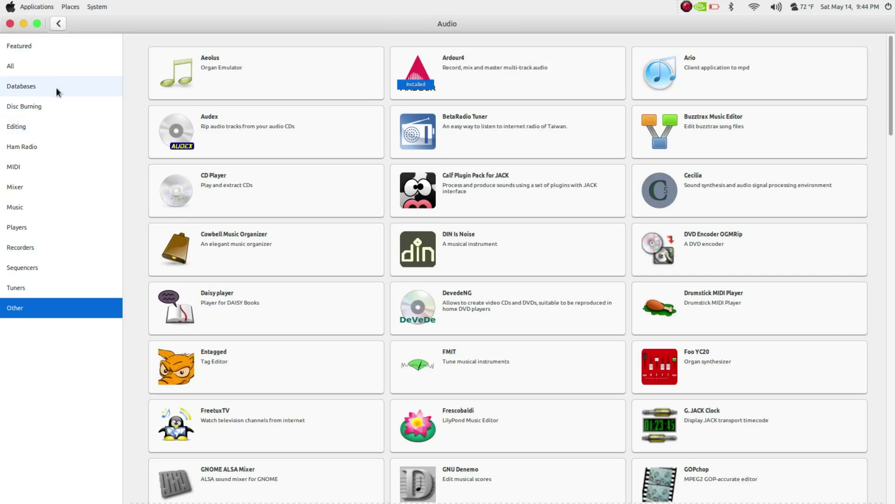
{"action": "scroll", "coordinate": [242, 217], "scroll_direction": "down", "scroll_amount": 20}
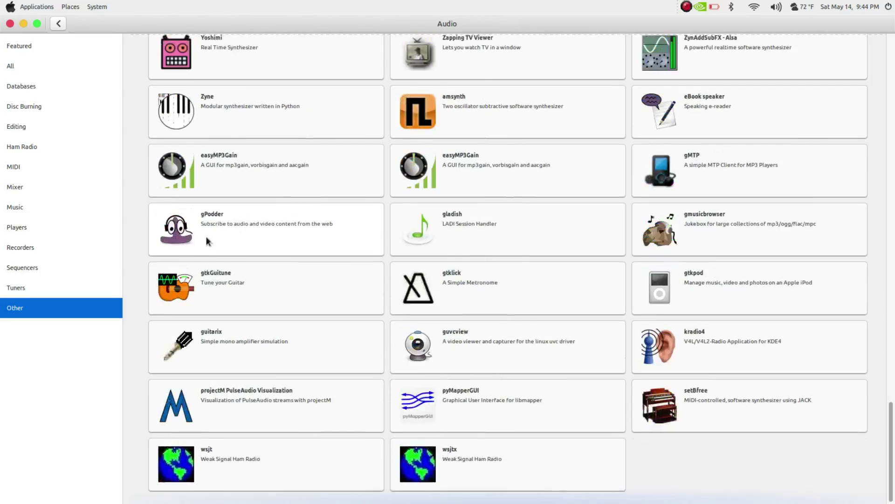
{"action": "scroll", "coordinate": [205, 236], "scroll_direction": "up", "scroll_amount": 8}
{"action": "left_click", "coordinate": [18, 150]}
{"action": "left_click", "coordinate": [22, 131]}
{"action": "left_click", "coordinate": [25, 111]}
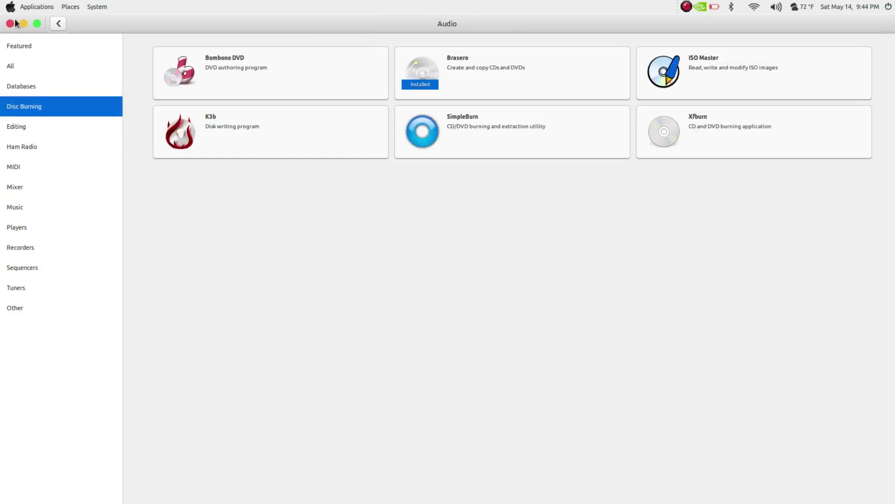
{"action": "left_click", "coordinate": [59, 21]}
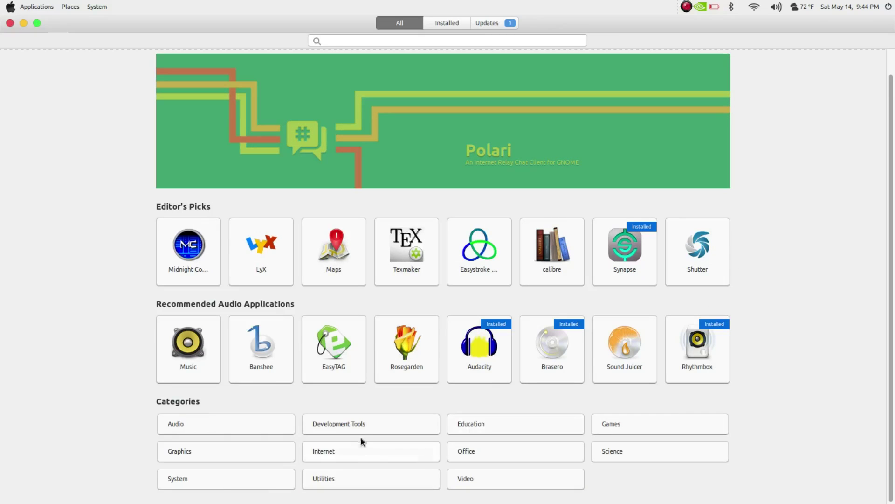
Step: Browse the Utilities category: archiving, calculators, compression, telephony, text editors and accessibility
{"action": "left_click", "coordinate": [371, 473]}
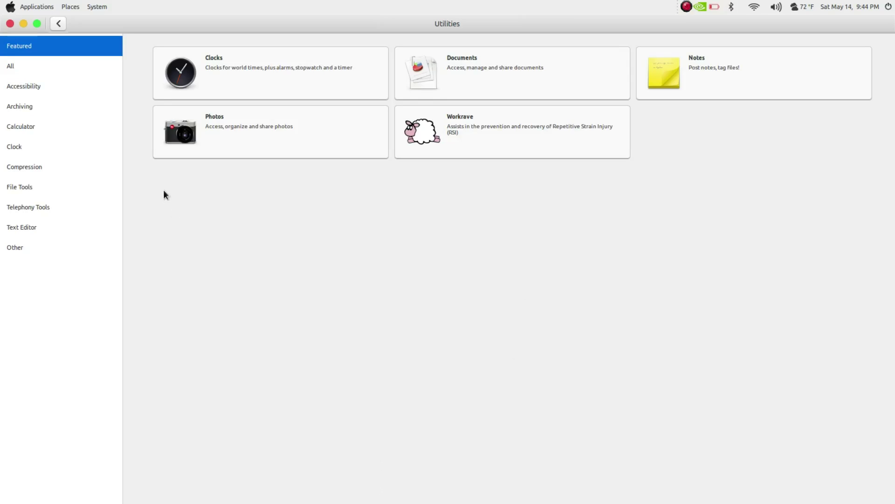
{"action": "left_click", "coordinate": [68, 112]}
{"action": "left_click", "coordinate": [42, 133]}
{"action": "left_click", "coordinate": [32, 167]}
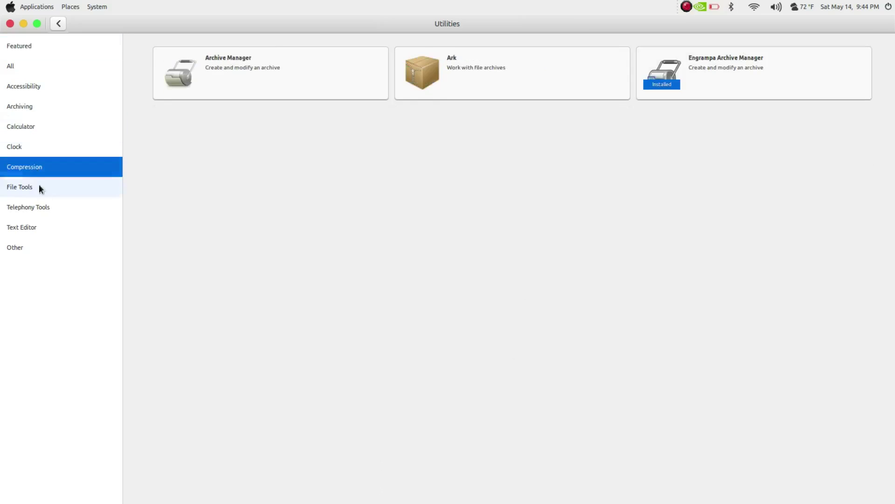
{"action": "left_click", "coordinate": [47, 206]}
{"action": "left_click", "coordinate": [49, 231]}
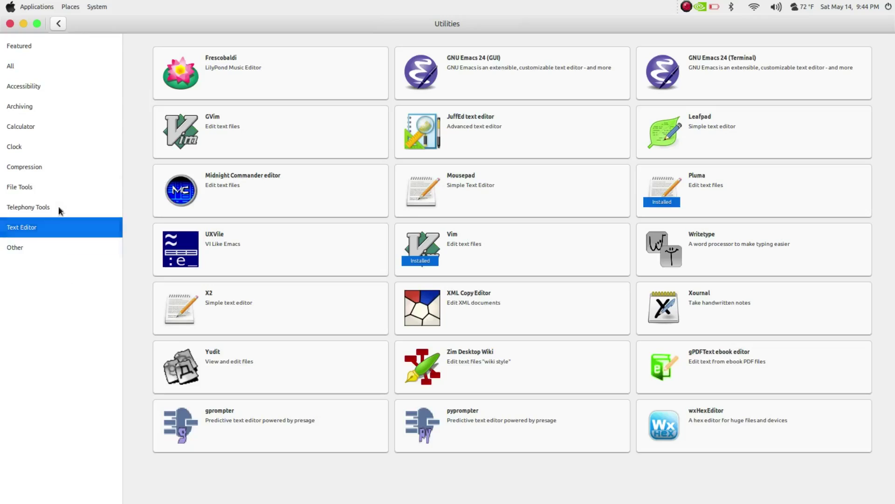
{"action": "left_click", "coordinate": [43, 86]}
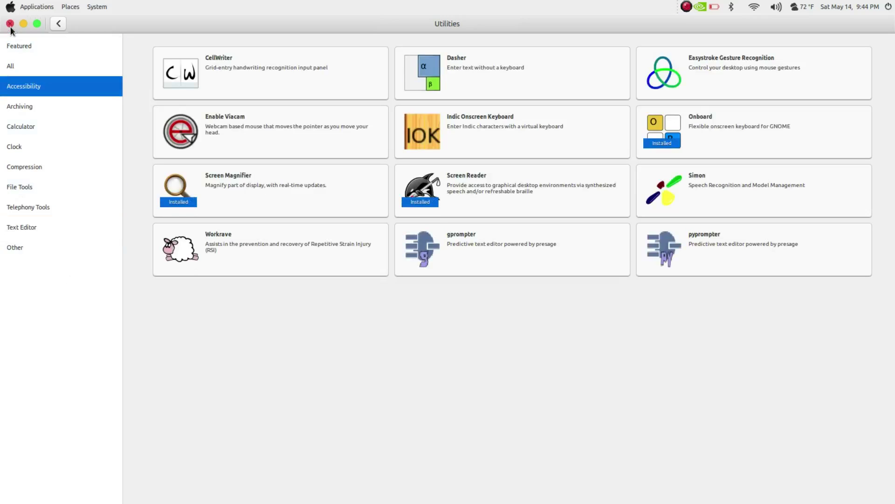
Step: Back at the overview, view Graphics' 3D Graphics and Photography apps, then close the store
{"action": "left_click", "coordinate": [58, 25]}
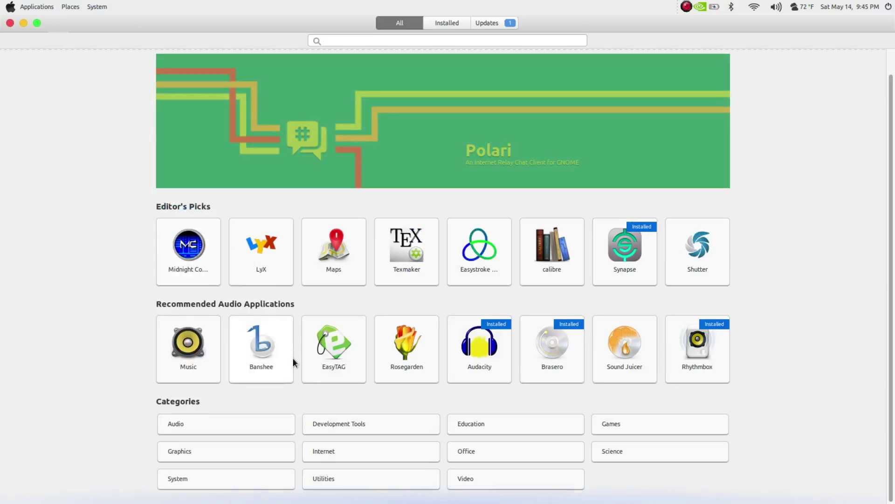
{"action": "left_click", "coordinate": [244, 452]}
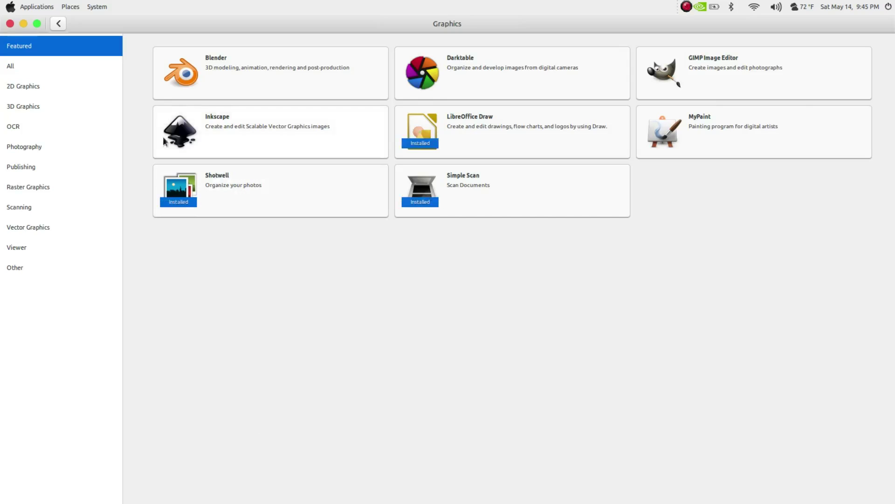
{"action": "left_click", "coordinate": [36, 100]}
{"action": "left_click", "coordinate": [38, 151]}
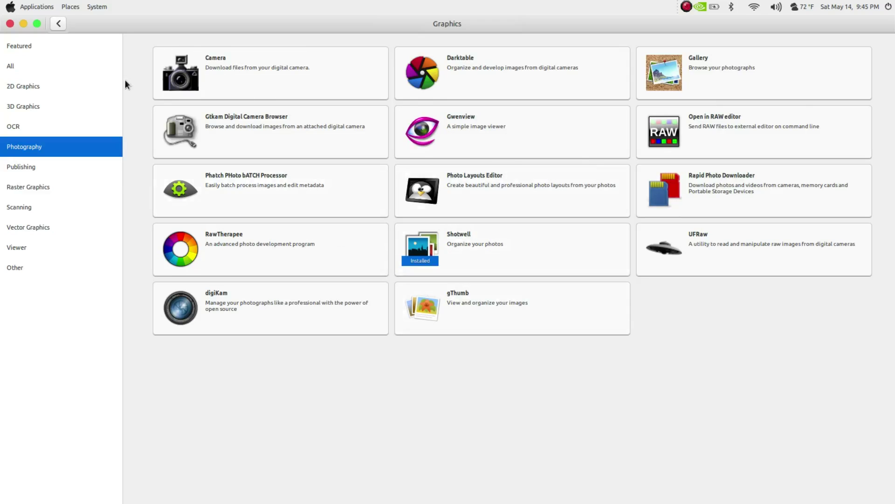
{"action": "left_click", "coordinate": [11, 24]}
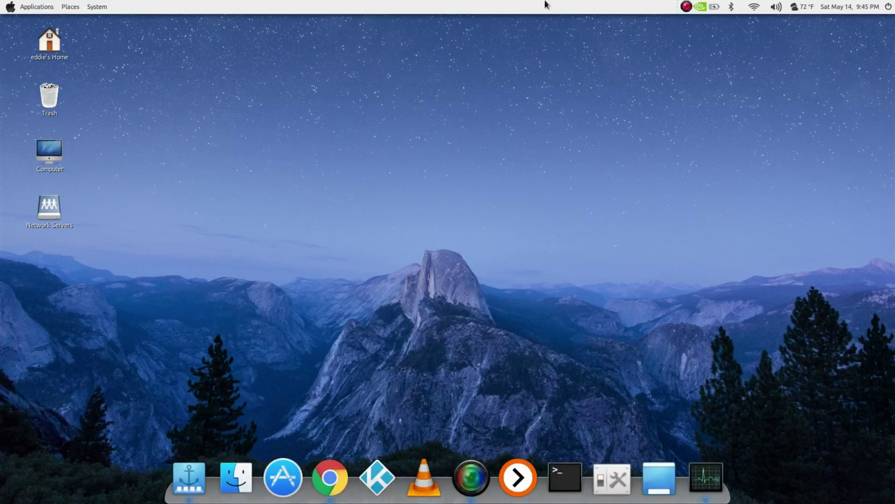
{"action": "left_click", "coordinate": [837, 7]}
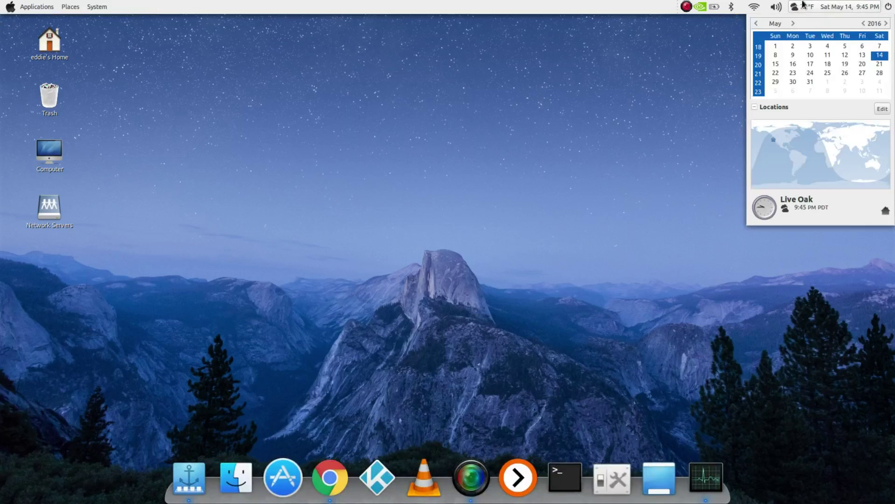
{"action": "left_click", "coordinate": [784, 40]}
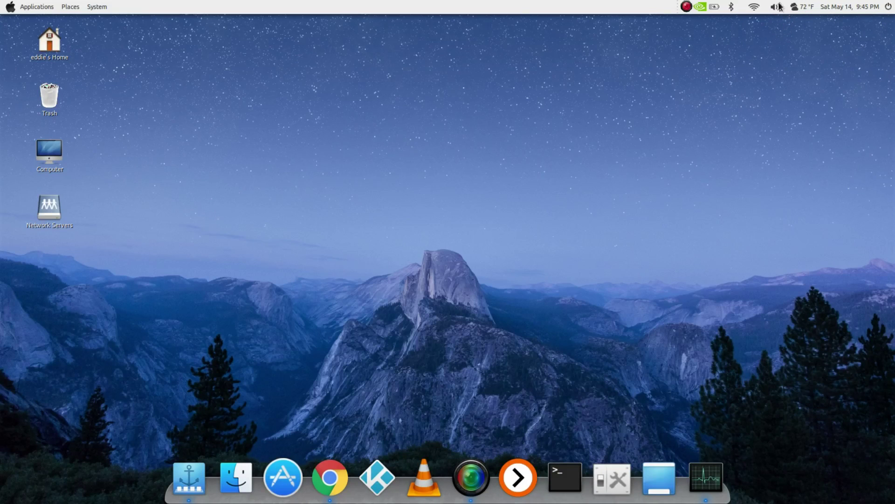
{"action": "left_click", "coordinate": [714, 7]}
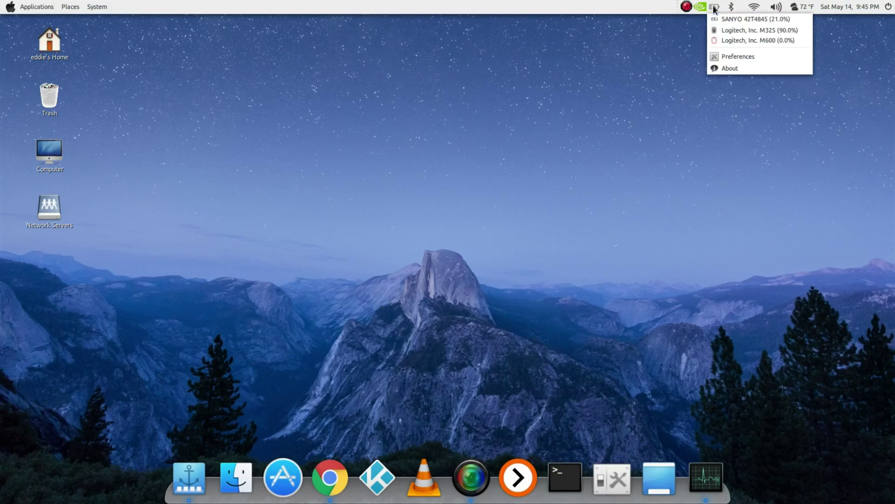
{"action": "left_click", "coordinate": [730, 53]}
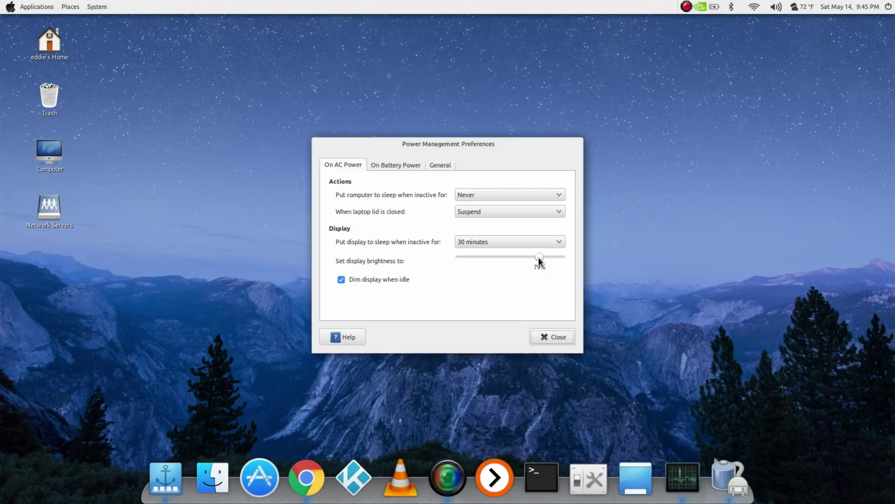
{"action": "left_click_drag", "start_coordinate": [539, 257], "coordinate": [539, 260]}
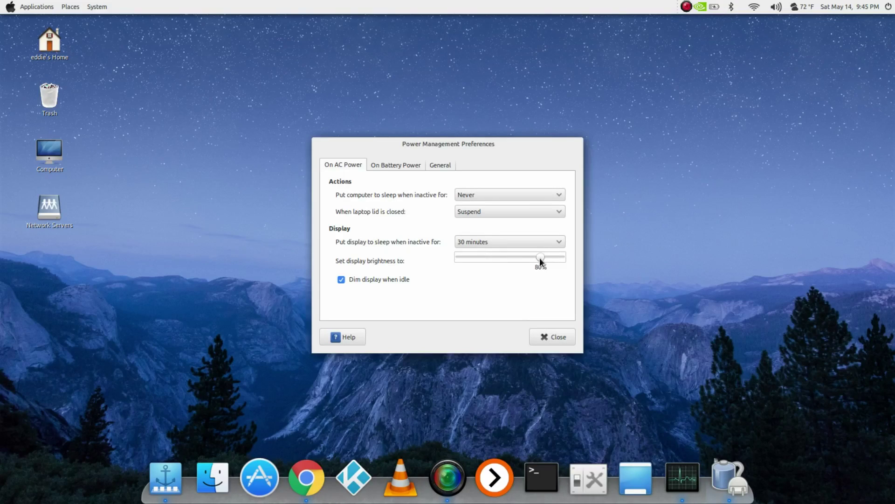
{"action": "left_click", "coordinate": [570, 336]}
{"action": "left_click", "coordinate": [805, 5]}
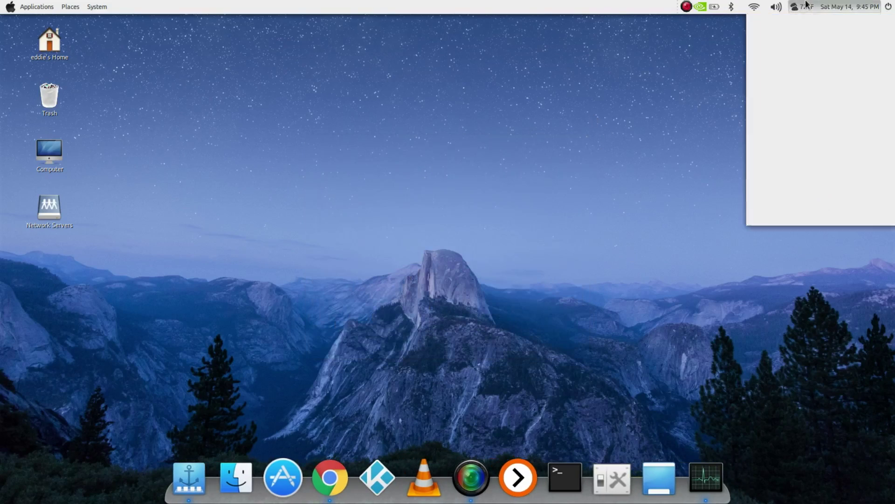
{"action": "left_click", "coordinate": [803, 6]}
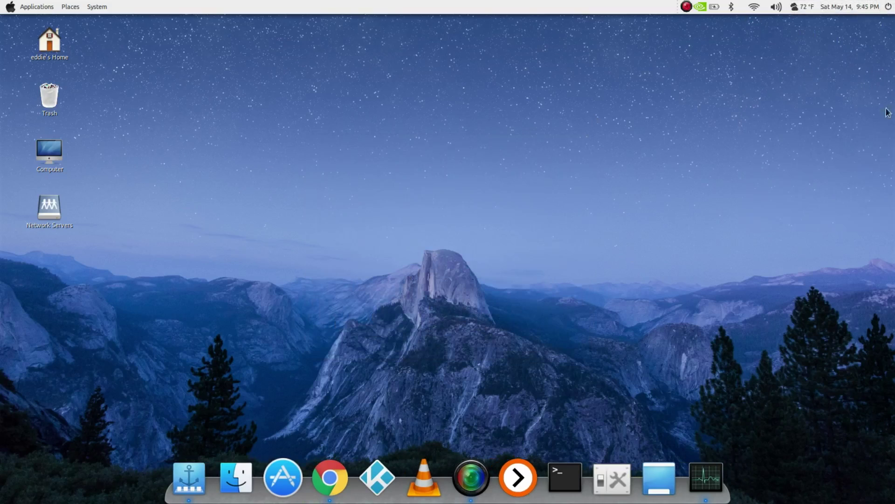
{"action": "left_click", "coordinate": [776, 8]}
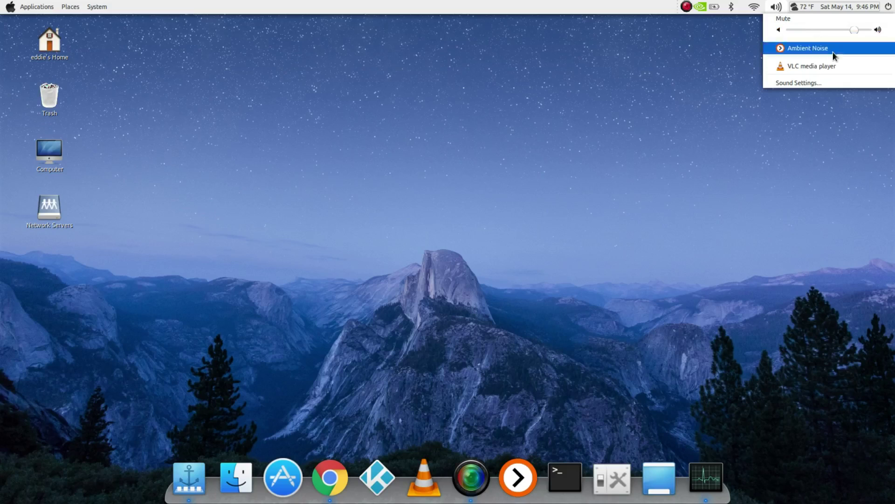
{"action": "left_click", "coordinate": [632, 124]}
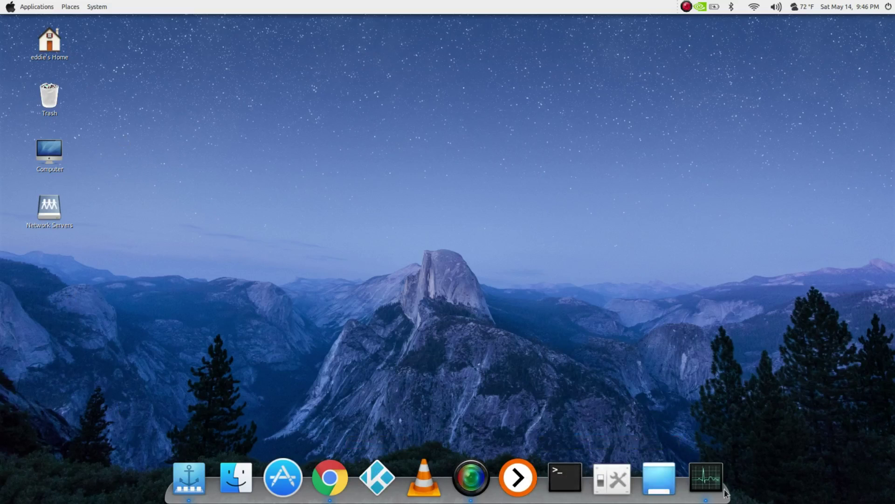
{"action": "left_click", "coordinate": [704, 478]}
{"action": "left_click", "coordinate": [177, 31]}
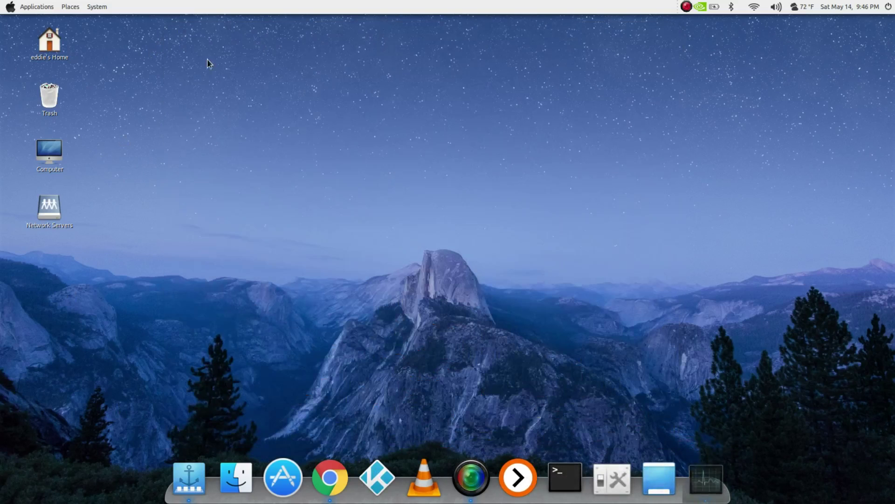
{"action": "left_click", "coordinate": [36, 7]}
Step: Look through the Applications menu submenus: System Tools, Office, Internet and Graphics
{"action": "mouse_move", "coordinate": [90, 110]}
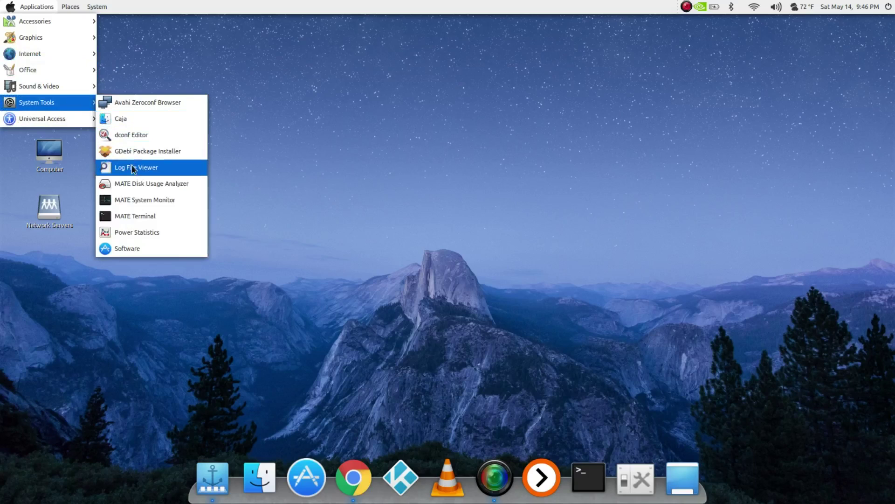
{"action": "mouse_move", "coordinate": [60, 75]}
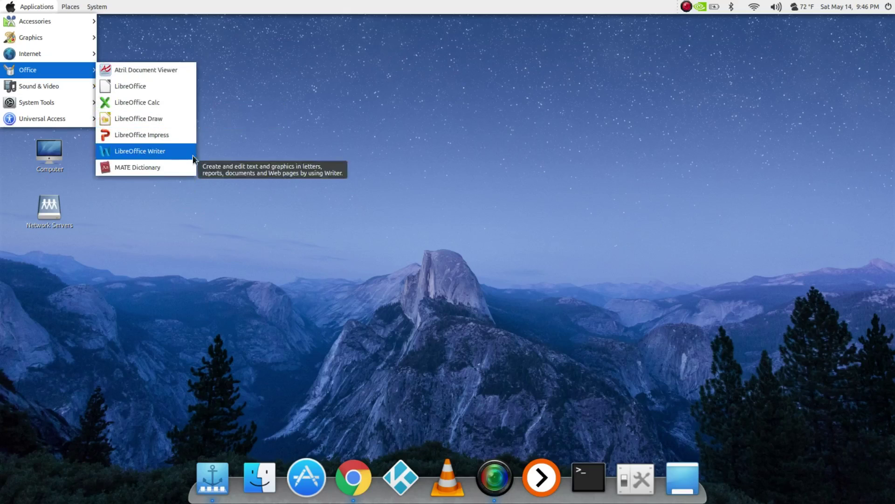
{"action": "mouse_move", "coordinate": [69, 40]}
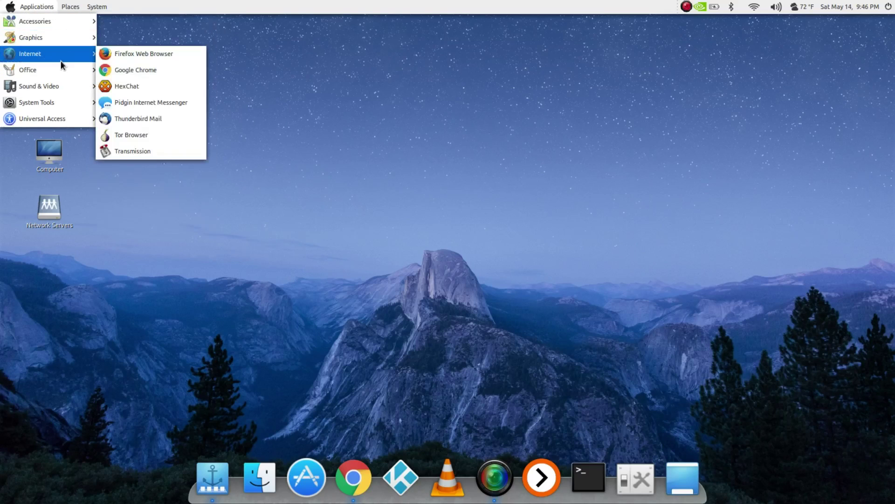
{"action": "mouse_move", "coordinate": [65, 22]}
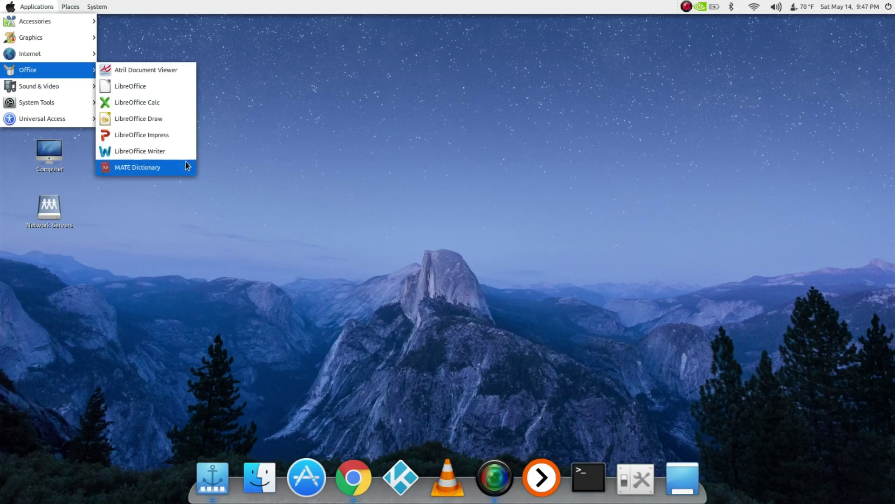
{"action": "left_click", "coordinate": [295, 94]}
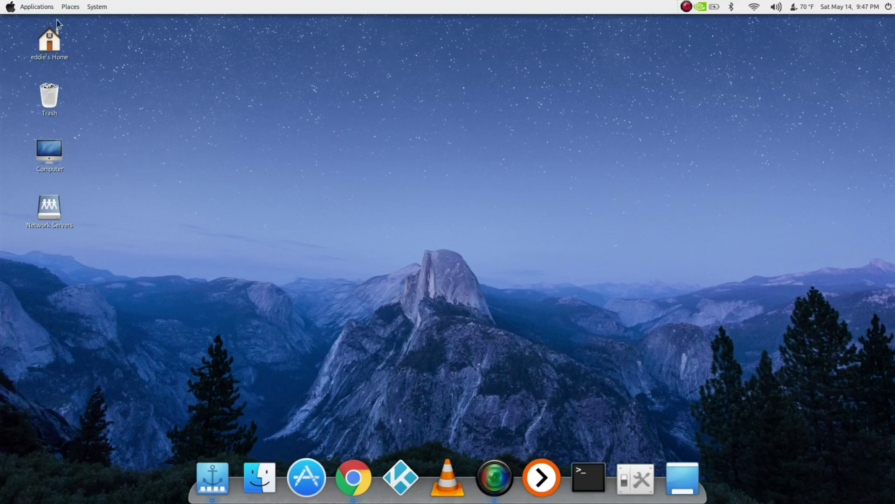
Step: Reopen the Applications menu and show the Sound & Video programs
{"action": "left_click", "coordinate": [23, 7]}
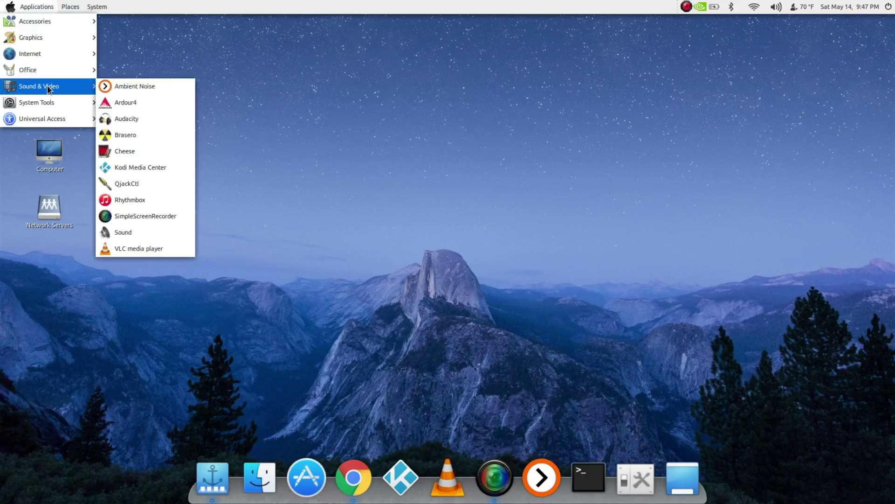
{"action": "mouse_move", "coordinate": [38, 107]}
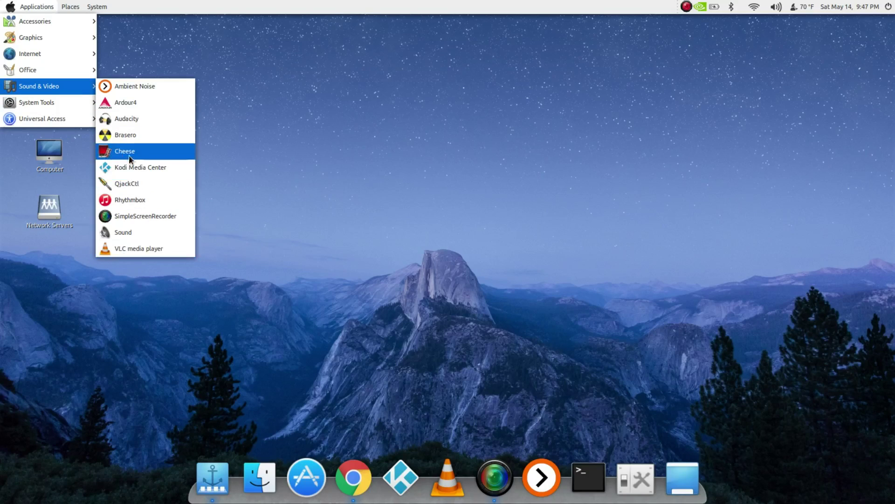
{"action": "mouse_move", "coordinate": [1, 31]}
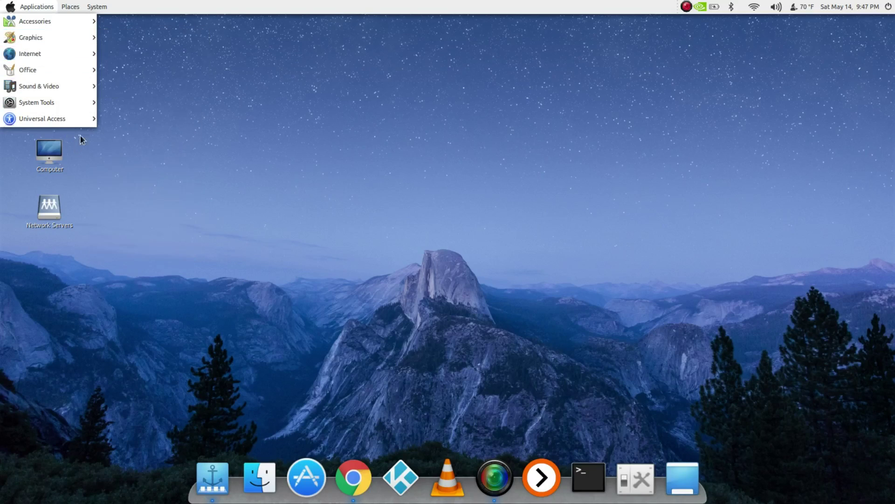
{"action": "mouse_move", "coordinate": [80, 103]}
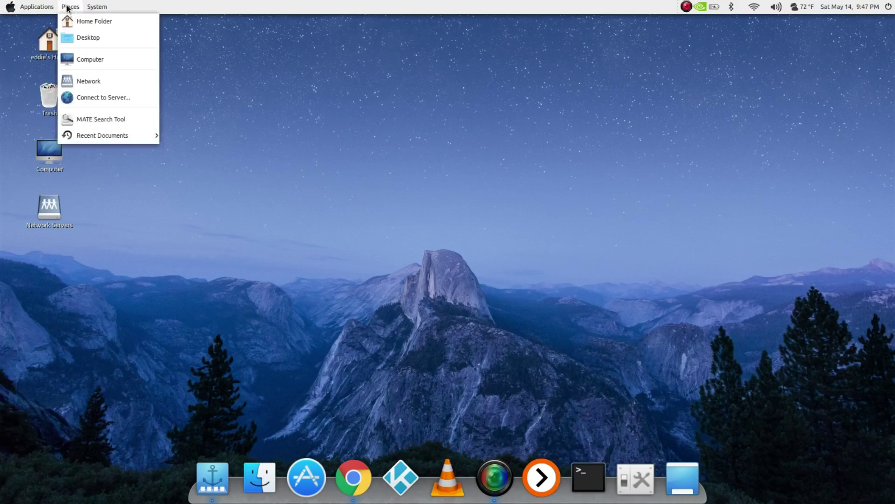
Step: Show the Places menu, then dismiss it by clicking the desktop
{"action": "mouse_move", "coordinate": [101, 5]}
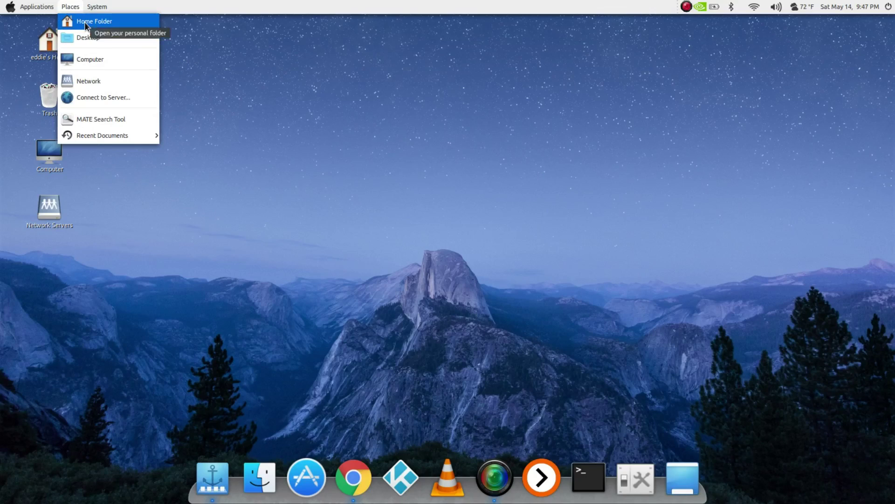
{"action": "left_click", "coordinate": [582, 136]}
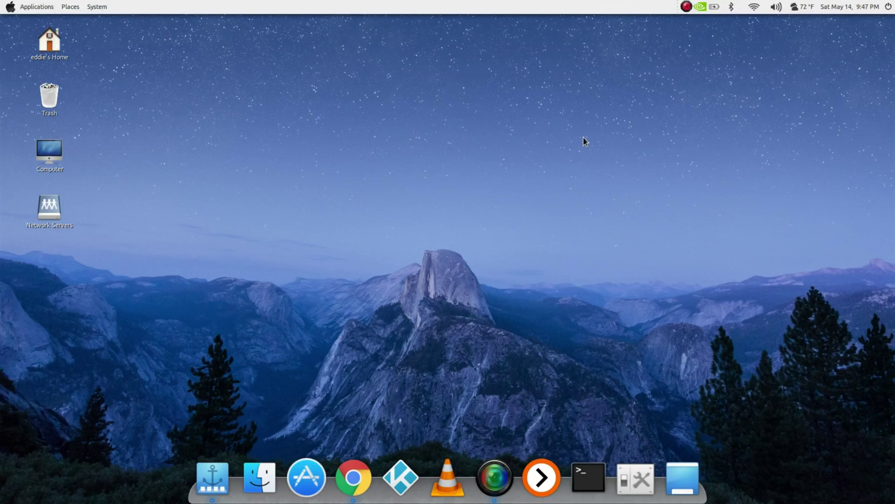
{"action": "left_click", "coordinate": [637, 495]}
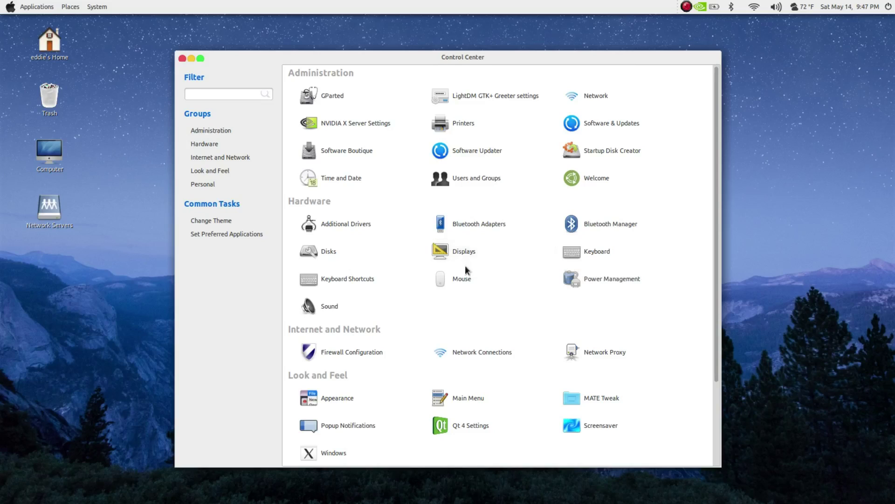
{"action": "scroll", "coordinate": [468, 270], "scroll_direction": "down", "scroll_amount": 2}
{"action": "scroll", "coordinate": [469, 275], "scroll_direction": "up", "scroll_amount": 2}
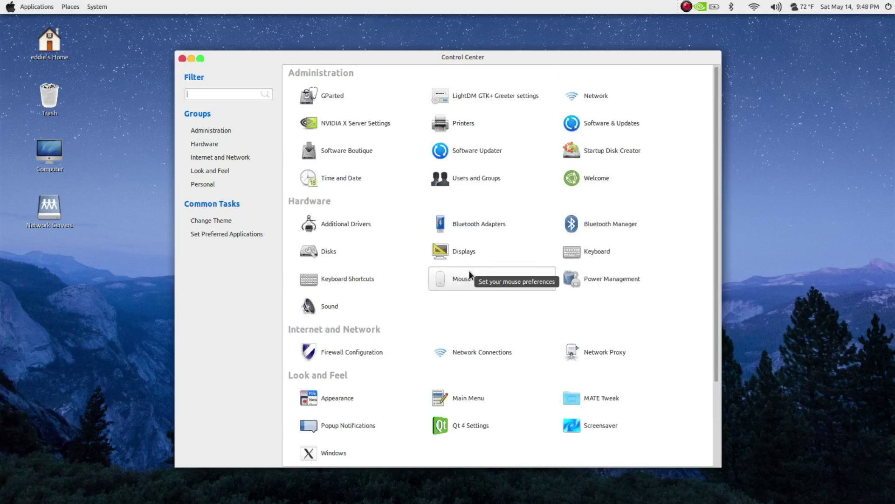
{"action": "scroll", "coordinate": [470, 275], "scroll_direction": "down", "scroll_amount": 5}
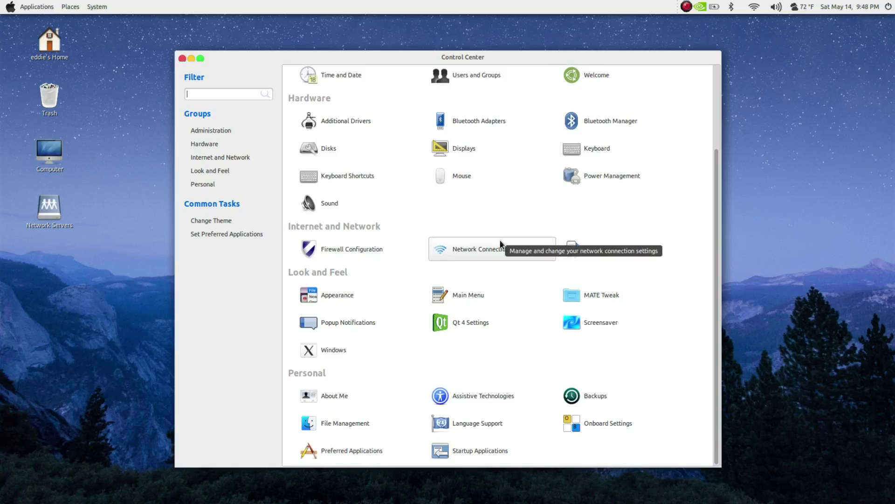
{"action": "scroll", "coordinate": [377, 289], "scroll_direction": "up", "scroll_amount": 3}
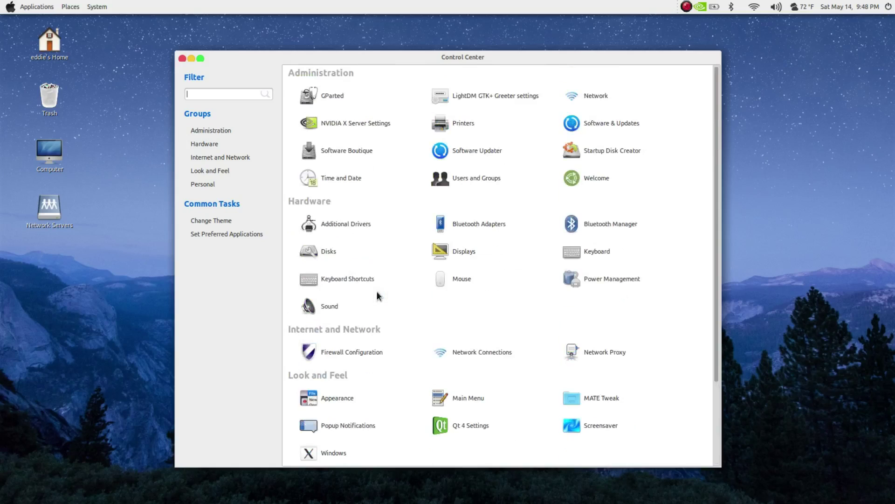
Step: Open Additional Drivers from Control Center and move the Software & Updates window up-right
{"action": "left_click", "coordinate": [358, 226]}
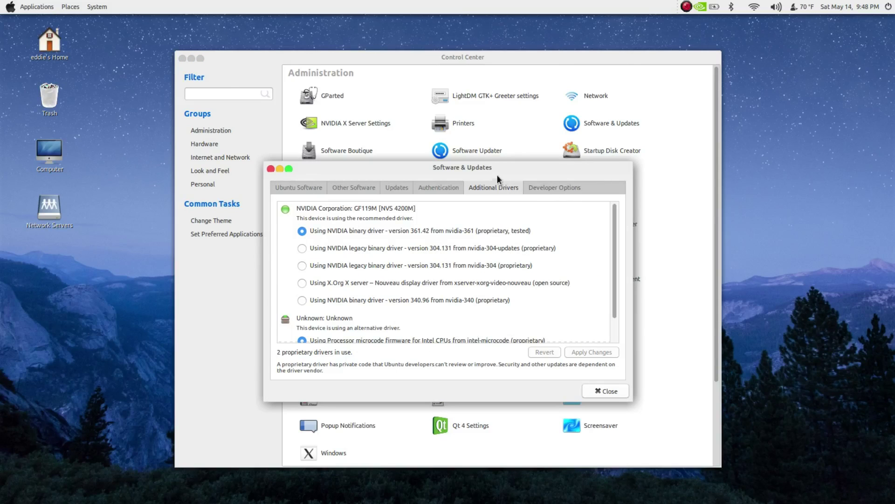
{"action": "left_click_drag", "start_coordinate": [497, 174], "coordinate": [522, 96]}
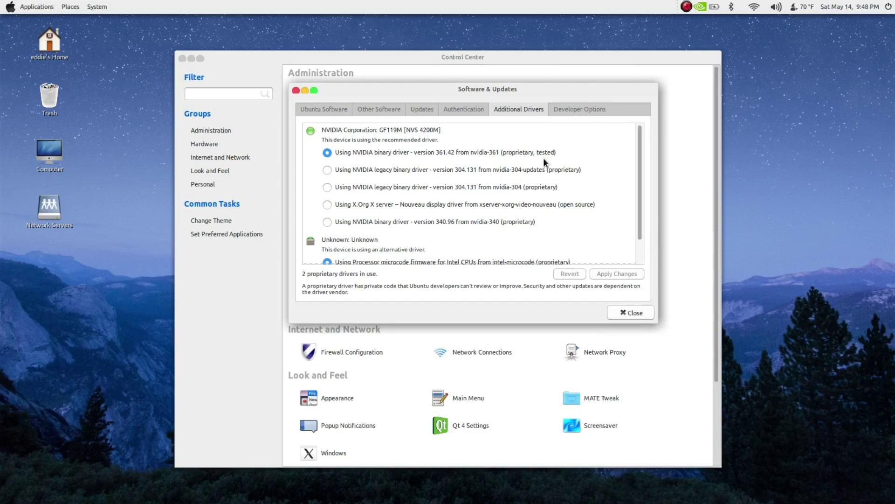
Step: Close Software & Updates, open NVIDIA X Server Settings, then quit it with confirmation
{"action": "left_click", "coordinate": [621, 313]}
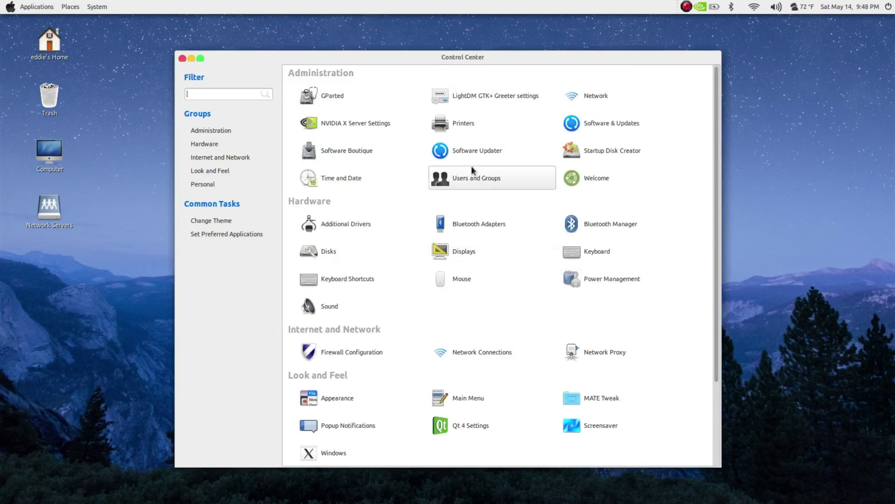
{"action": "left_click", "coordinate": [382, 118]}
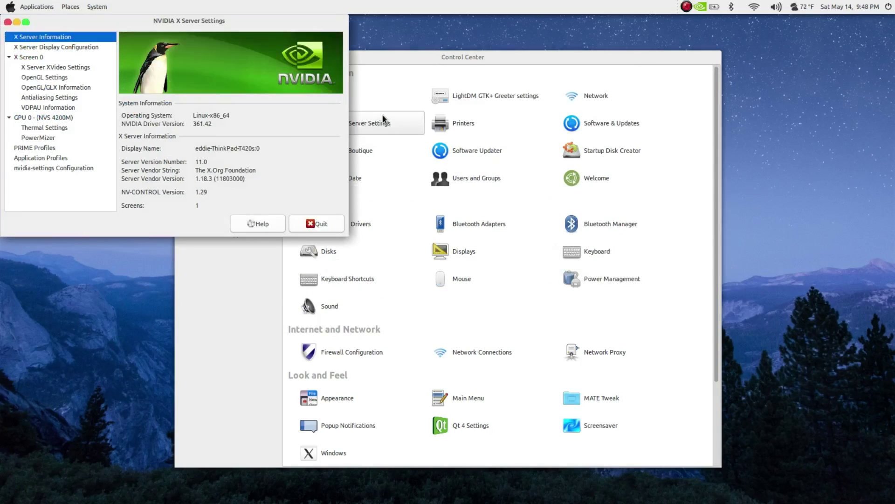
{"action": "left_click", "coordinate": [311, 226]}
{"action": "left_click", "coordinate": [204, 157]}
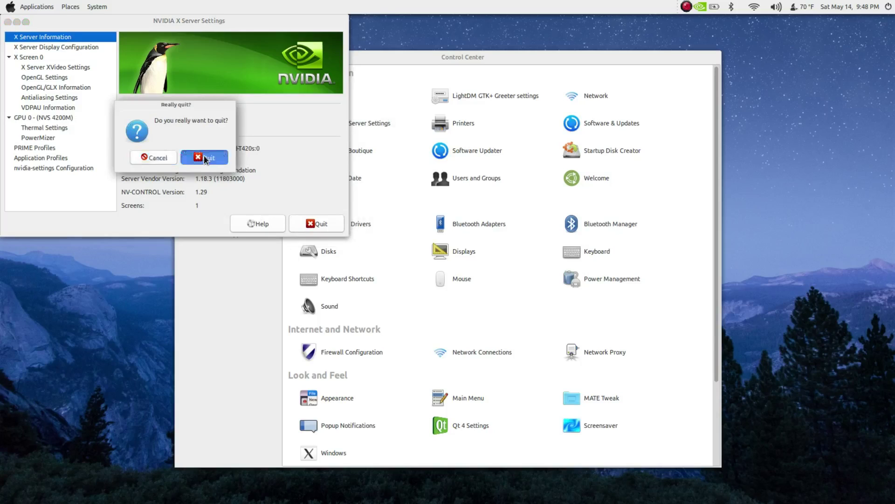
{"action": "scroll", "coordinate": [605, 294], "scroll_direction": "down", "scroll_amount": 3}
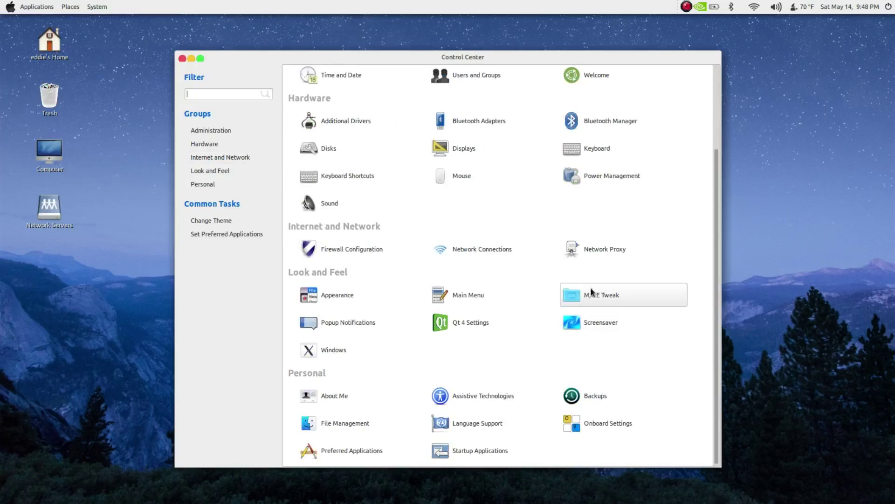
{"action": "left_click", "coordinate": [577, 301]}
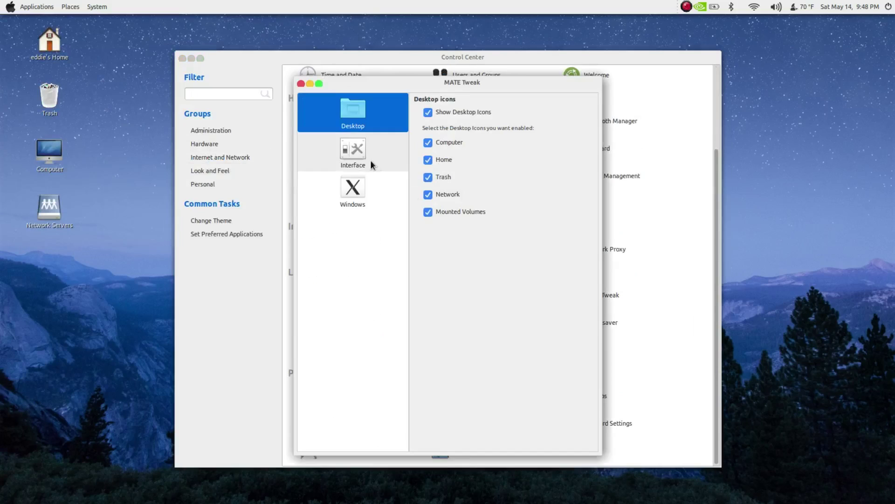
{"action": "left_click", "coordinate": [368, 161]}
{"action": "left_click", "coordinate": [360, 195]}
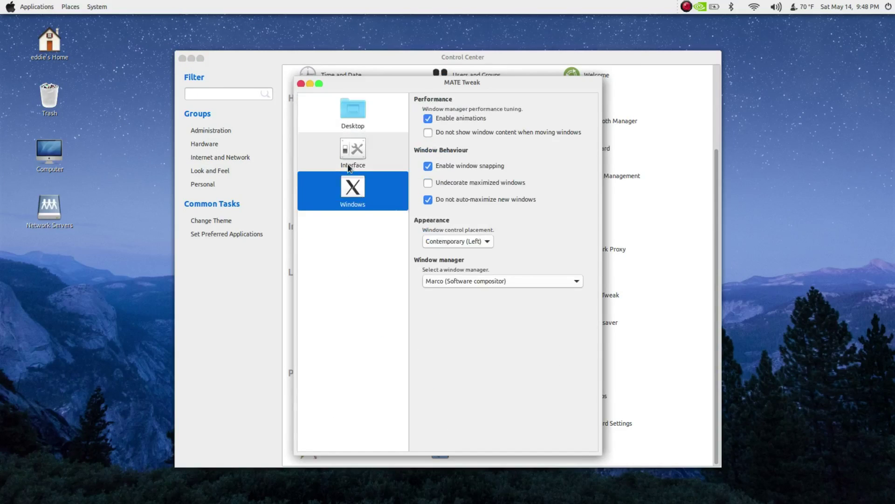
{"action": "left_click", "coordinate": [353, 151]}
{"action": "left_click", "coordinate": [469, 123]}
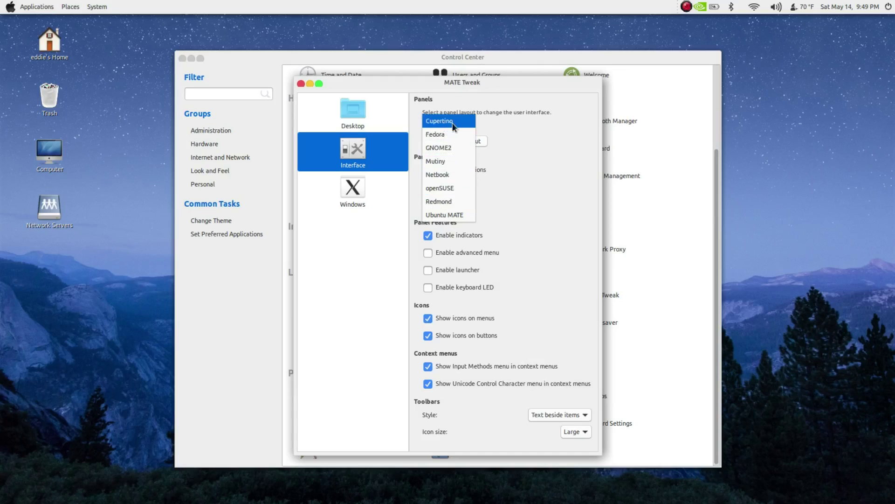
{"action": "left_click", "coordinate": [502, 150]}
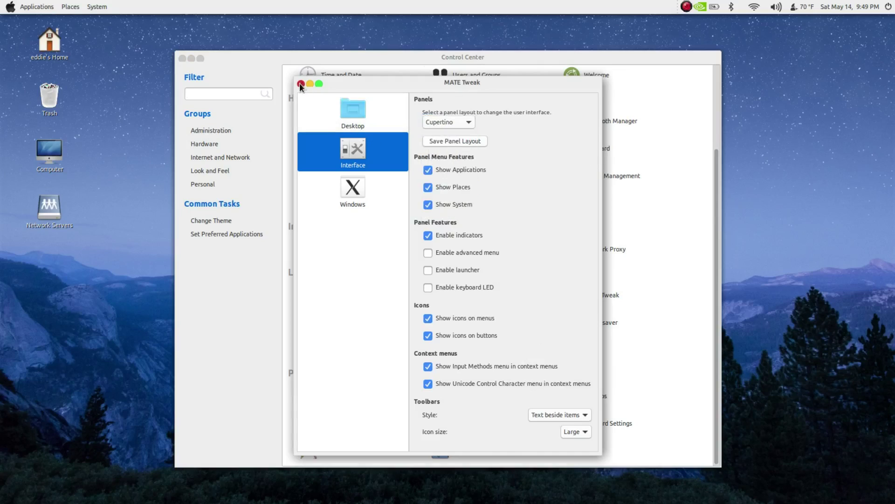
{"action": "left_click", "coordinate": [300, 83]}
{"action": "mouse_move", "coordinate": [372, 502]}
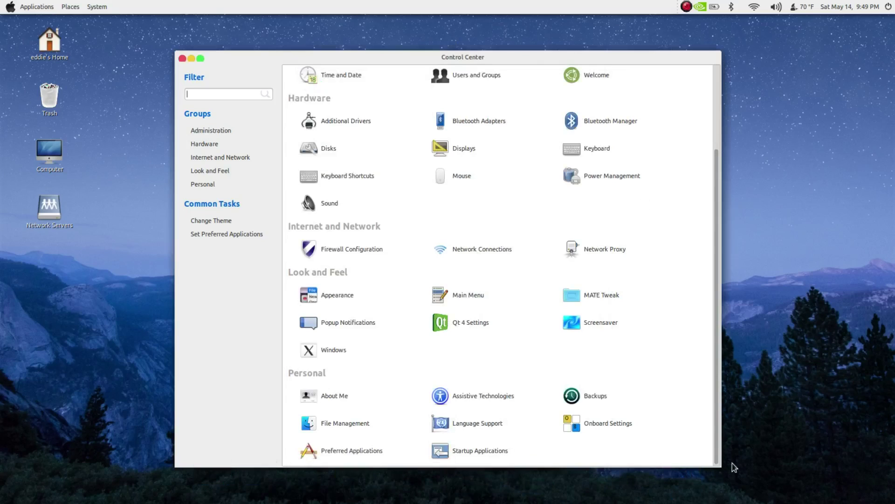
Step: Check Plank's theme list, keep MB-OSXLion, then close Plank Preferences and Control Center
{"action": "left_click", "coordinate": [226, 480]}
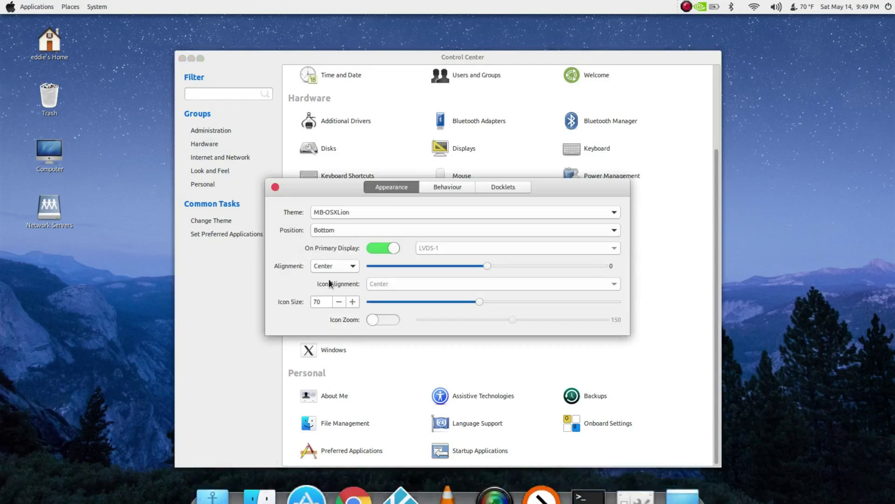
{"action": "left_click", "coordinate": [358, 212]}
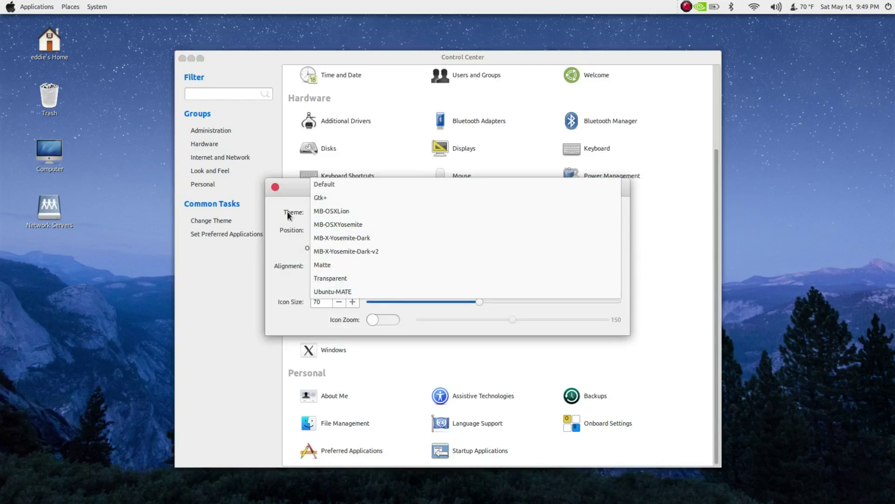
{"action": "left_click", "coordinate": [292, 188]}
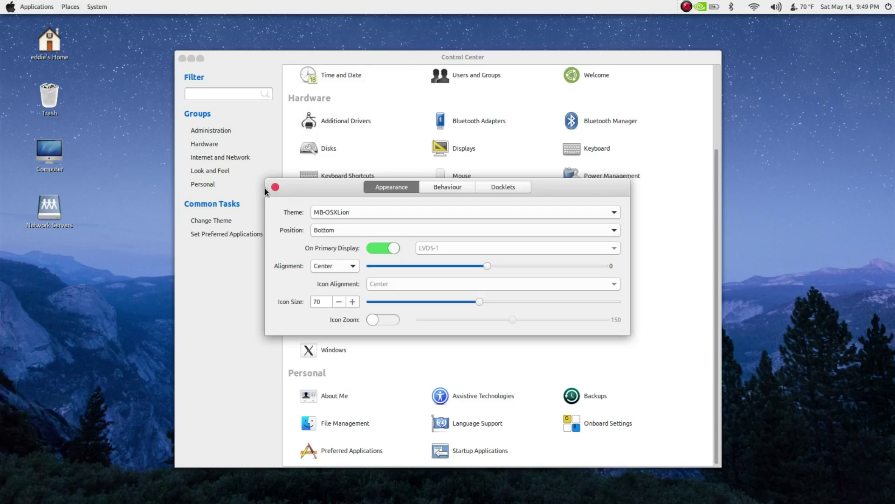
{"action": "left_click", "coordinate": [275, 187]}
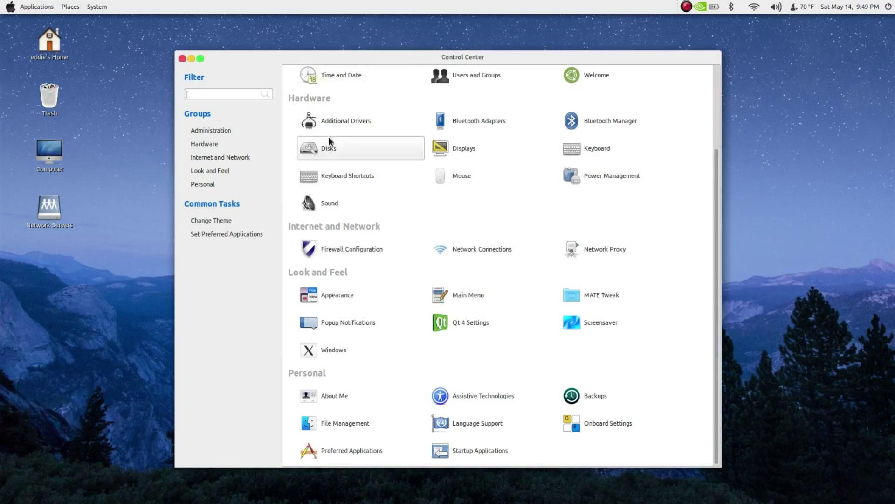
{"action": "left_click", "coordinate": [182, 59]}
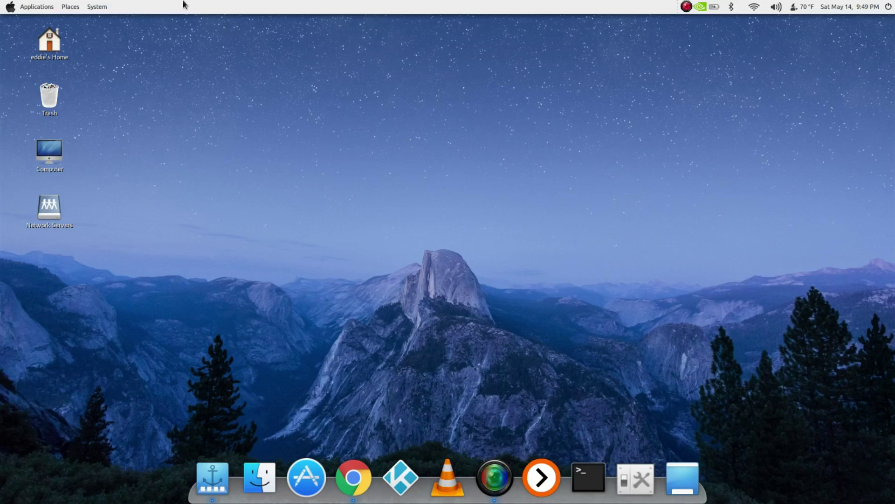
Step: Browse the Applications menu, then open the shut-down prompt and cancel it
{"action": "left_click", "coordinate": [2, 4]}
{"action": "mouse_move", "coordinate": [48, 35]}
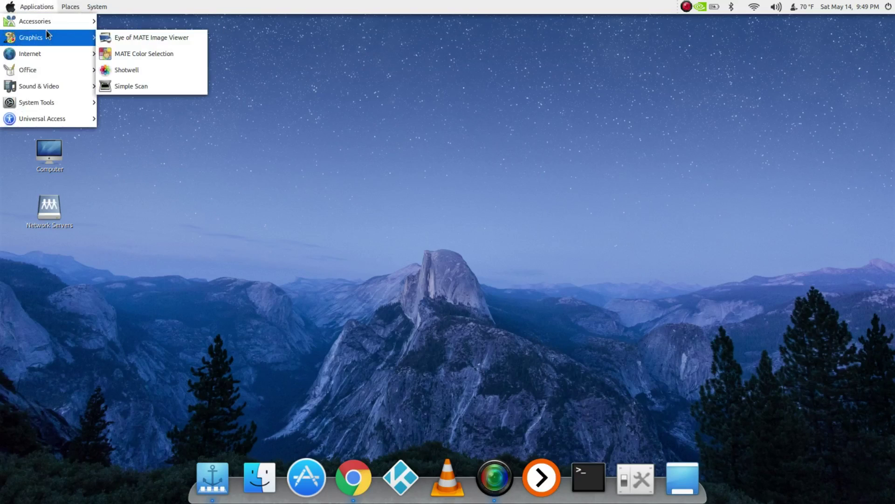
{"action": "mouse_move", "coordinate": [57, 20]}
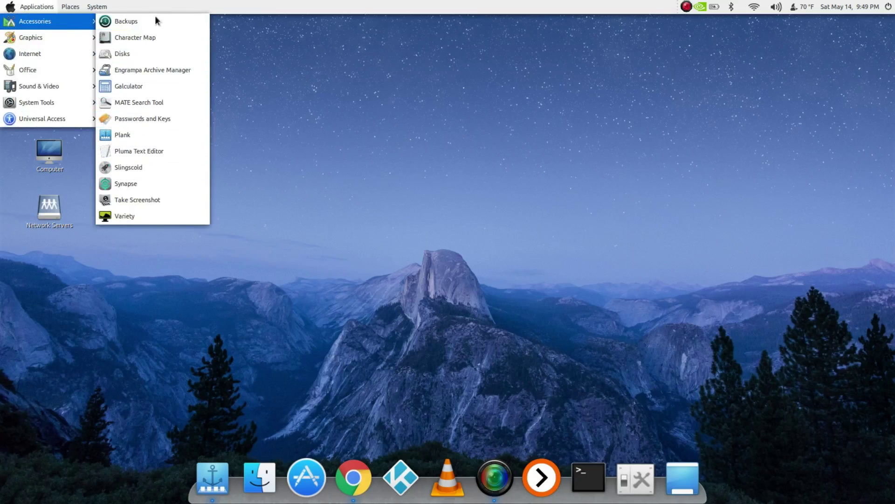
{"action": "left_click", "coordinate": [445, 193]}
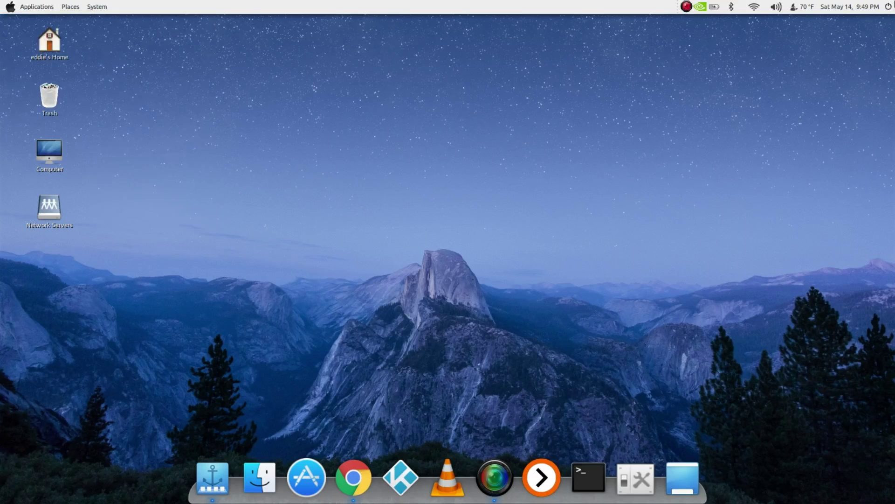
{"action": "left_click", "coordinate": [888, 6]}
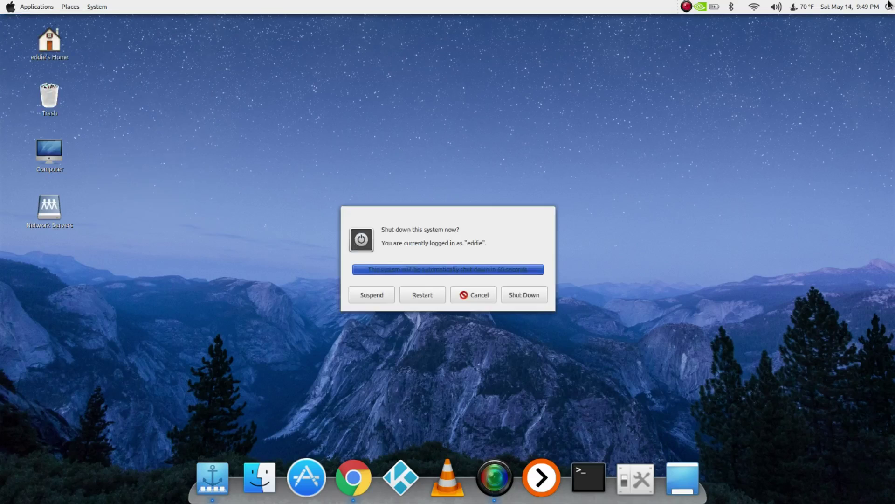
{"action": "left_click", "coordinate": [470, 300]}
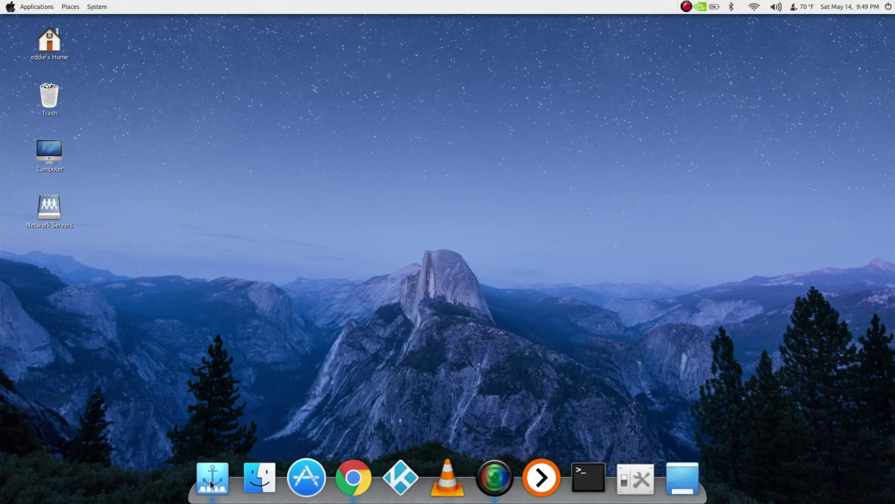
Step: Close Chrome, relaunch it from the dock, and minimize it
{"action": "left_click", "coordinate": [354, 485]}
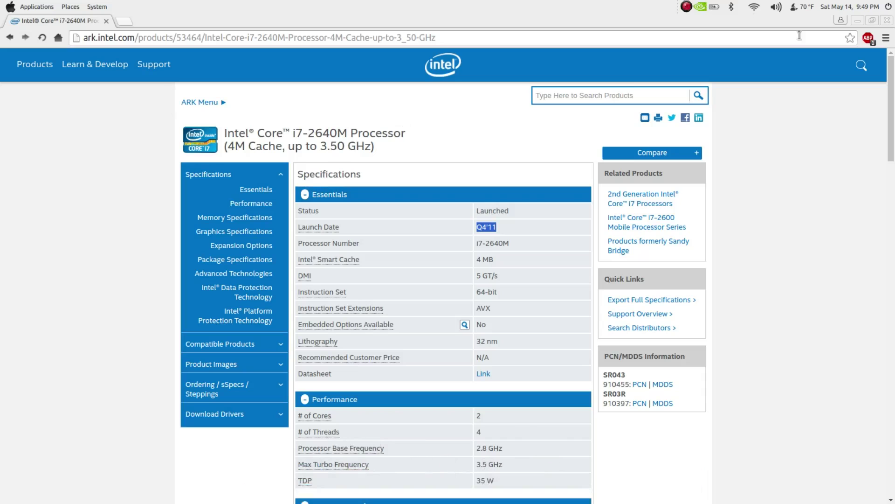
{"action": "left_click", "coordinate": [889, 22]}
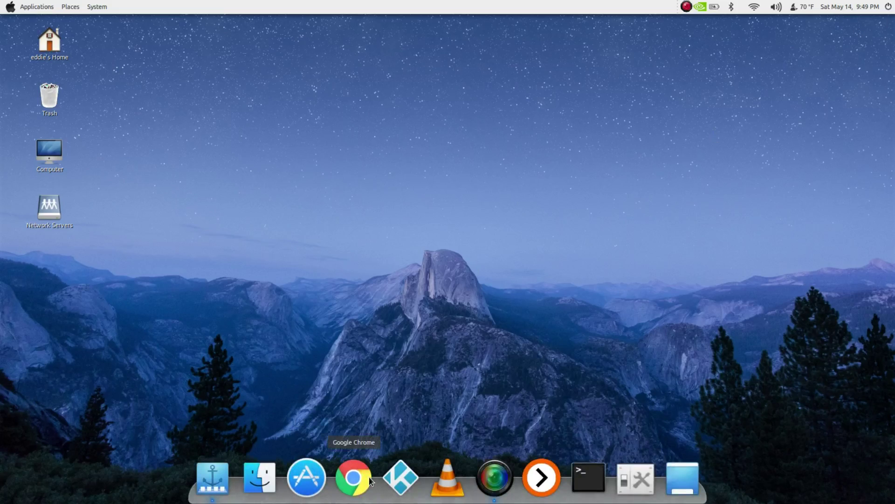
{"action": "left_click", "coordinate": [353, 478]}
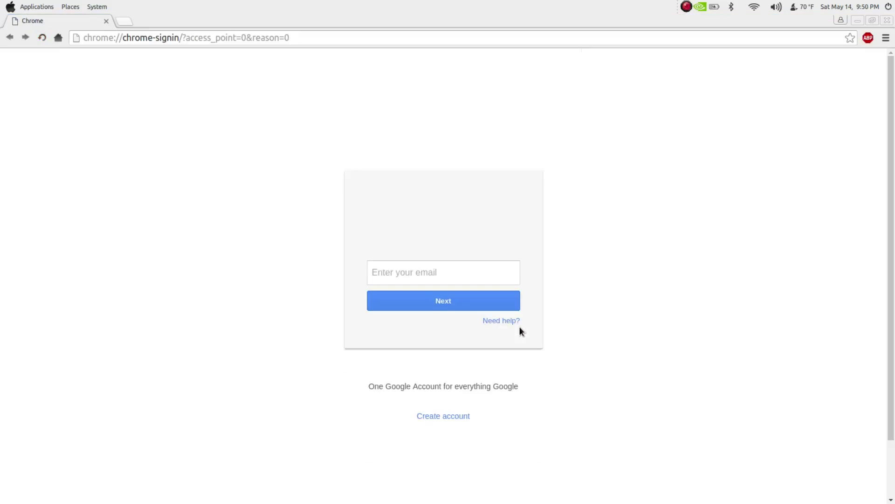
{"action": "left_click", "coordinate": [857, 21]}
Step: Show the Applications menu's Internet submenu listing Tor Browser
{"action": "left_click", "coordinate": [6, 6]}
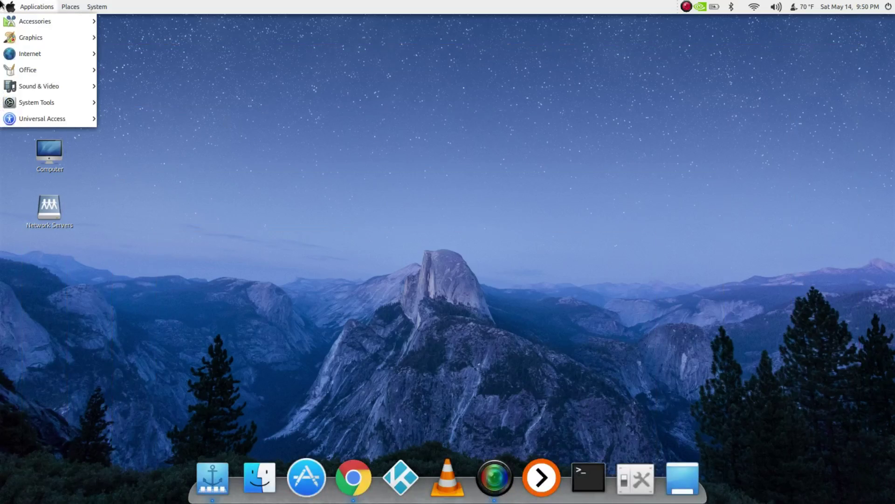
{"action": "mouse_move", "coordinate": [15, 21]}
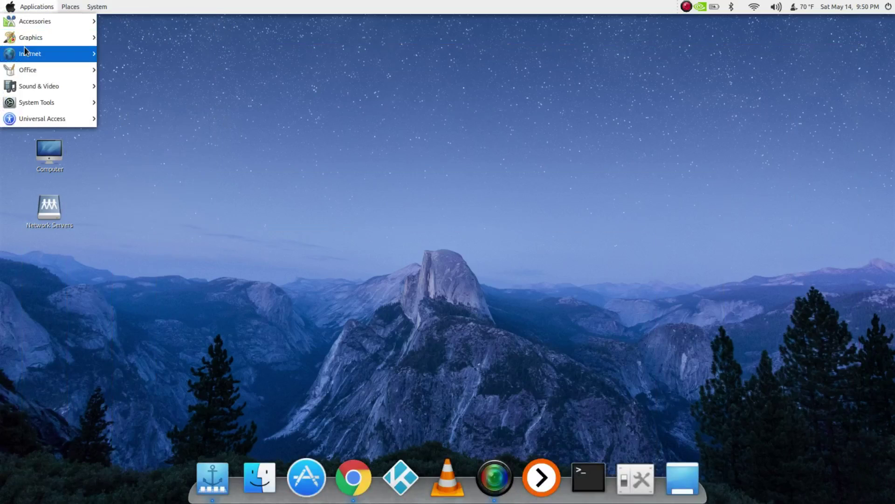
{"action": "mouse_move", "coordinate": [30, 55]}
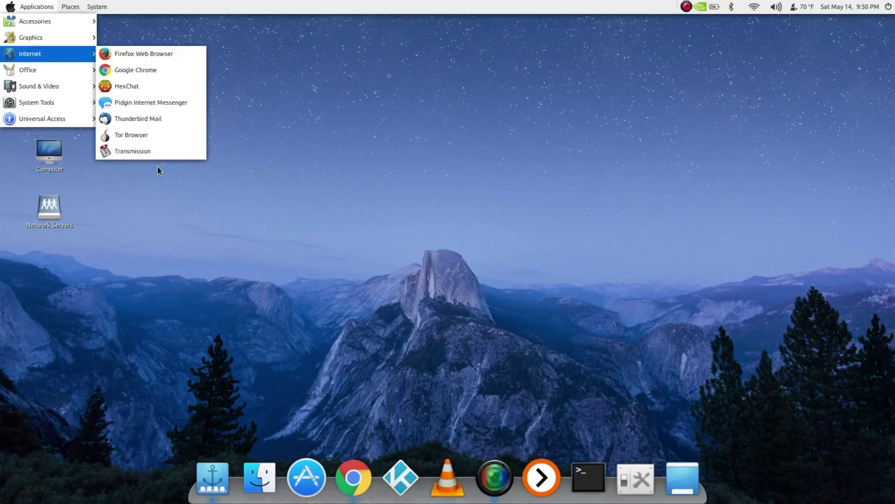
Step: Launch Tor Browser, then open and quit NVIDIA X Server Settings, cancelling a shut-down prompt
{"action": "left_click", "coordinate": [152, 140]}
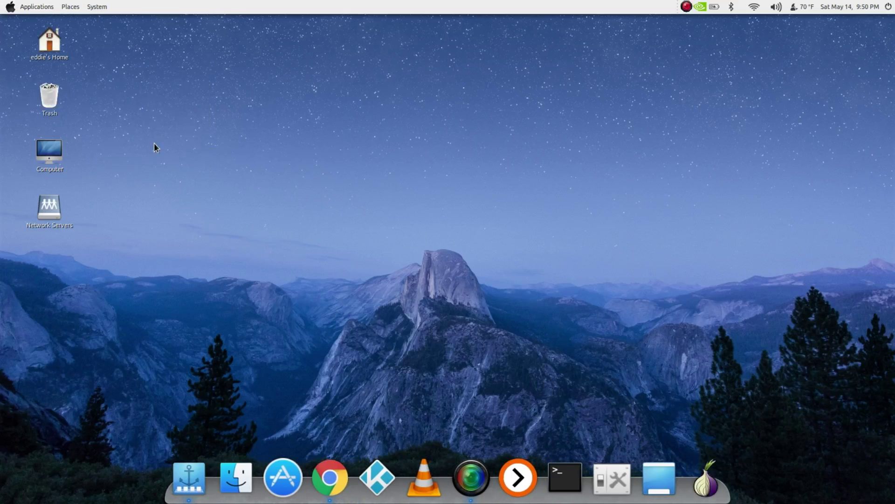
{"action": "left_click", "coordinate": [800, 6]}
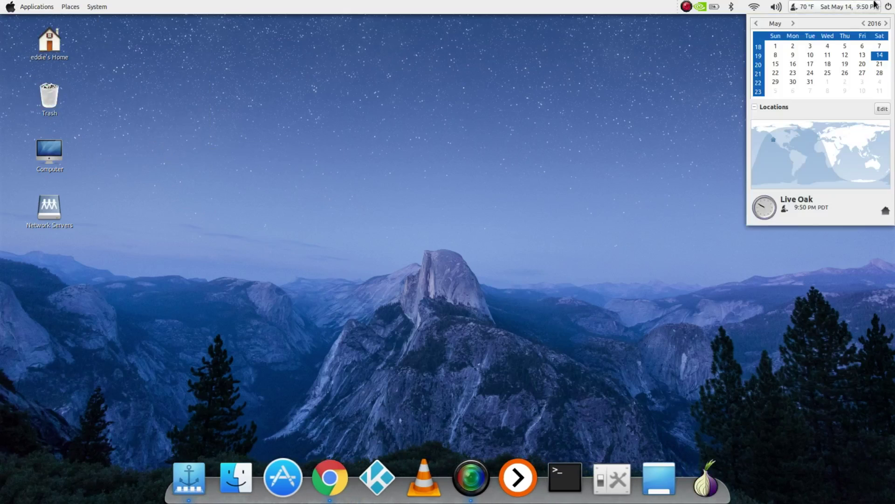
{"action": "left_click", "coordinate": [700, 6]}
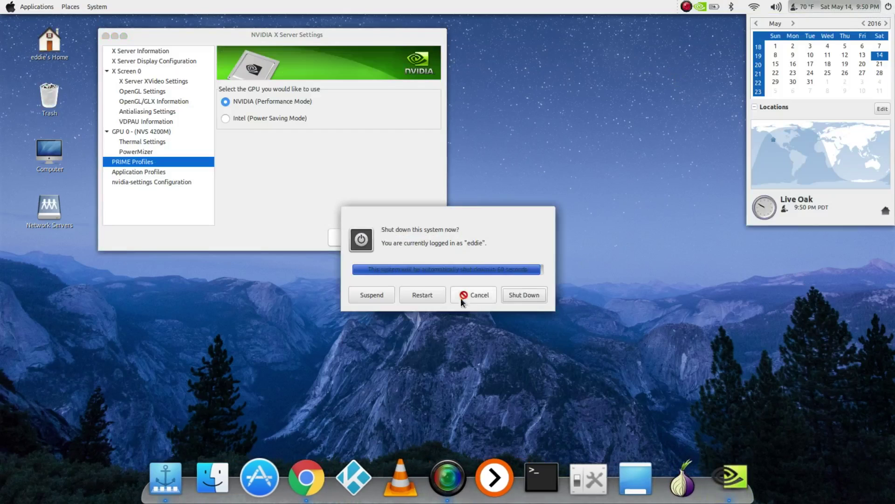
{"action": "left_click", "coordinate": [462, 295]}
{"action": "left_click", "coordinate": [395, 239]}
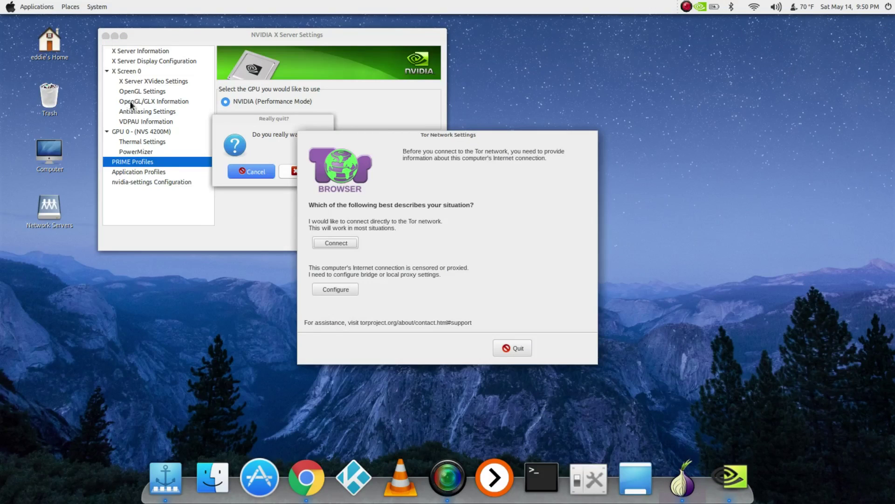
{"action": "left_click", "coordinate": [253, 135]}
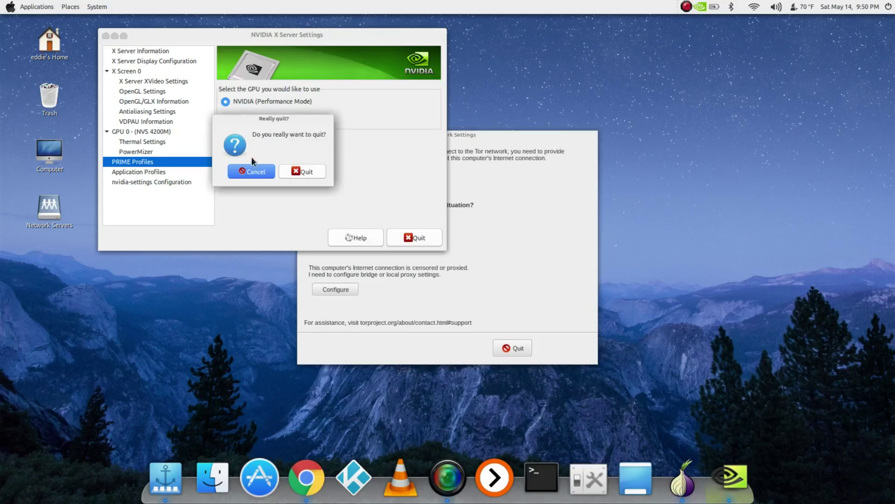
{"action": "left_click", "coordinate": [323, 171]}
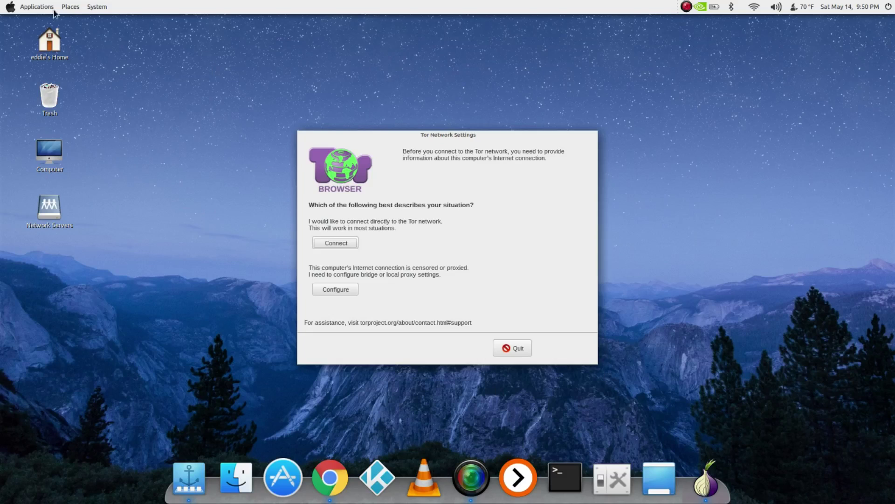
Step: Quit Tor's network settings, then reopen NVIDIA X Server Settings and quit it
{"action": "left_click", "coordinate": [27, 5]}
{"action": "mouse_move", "coordinate": [82, 37]}
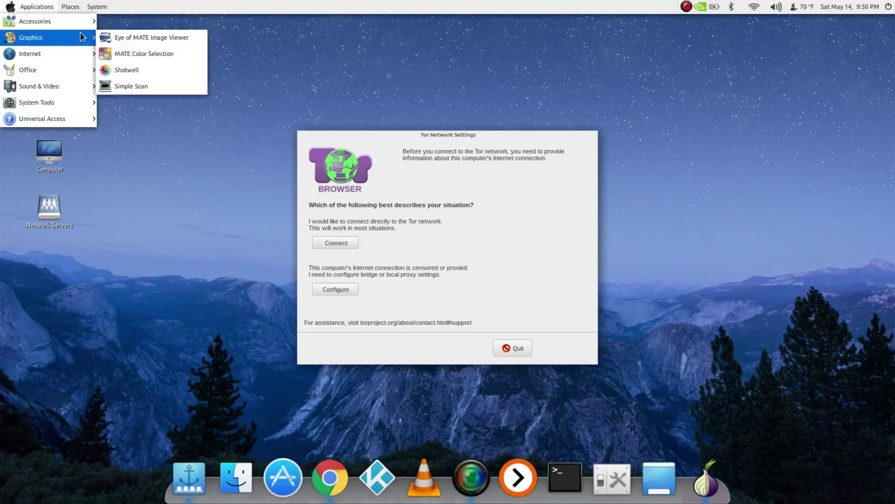
{"action": "left_click", "coordinate": [338, 38]}
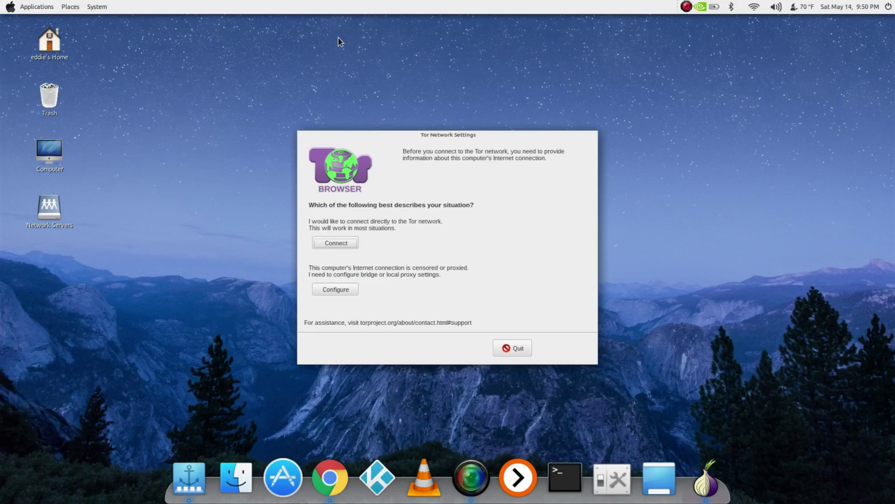
{"action": "left_click", "coordinate": [513, 348]}
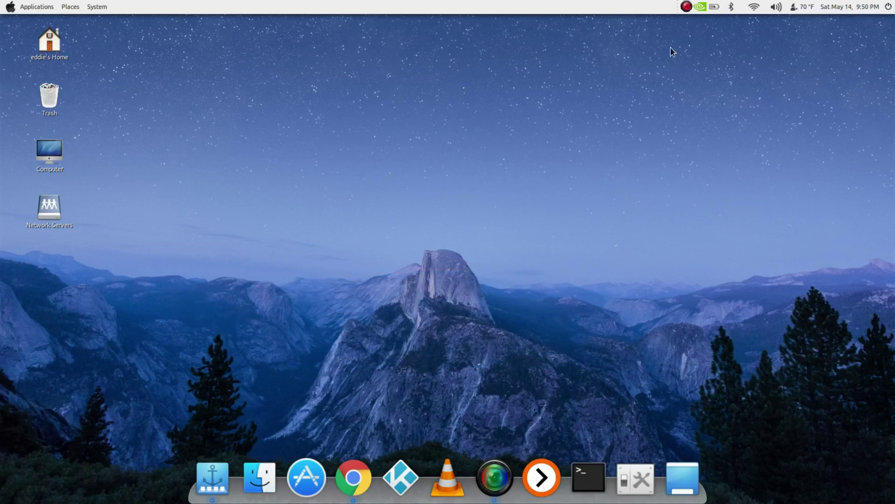
{"action": "left_click", "coordinate": [700, 6]}
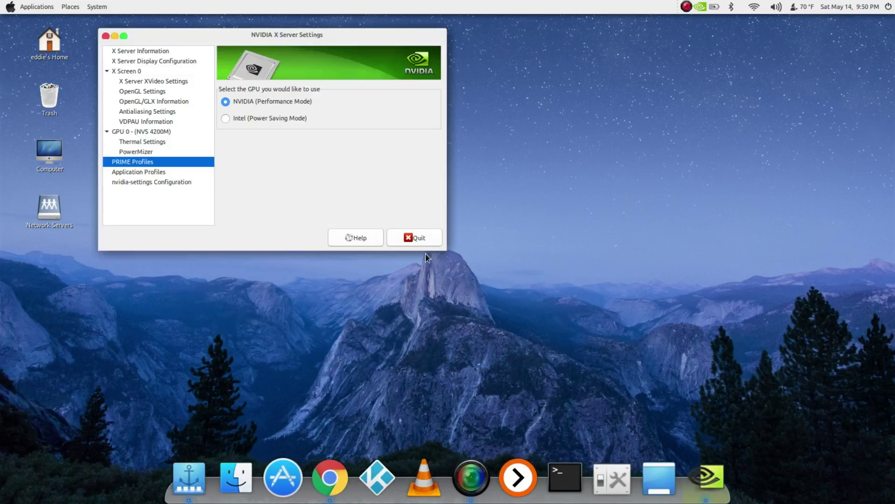
{"action": "left_click", "coordinate": [414, 237]}
{"action": "left_click", "coordinate": [295, 172]}
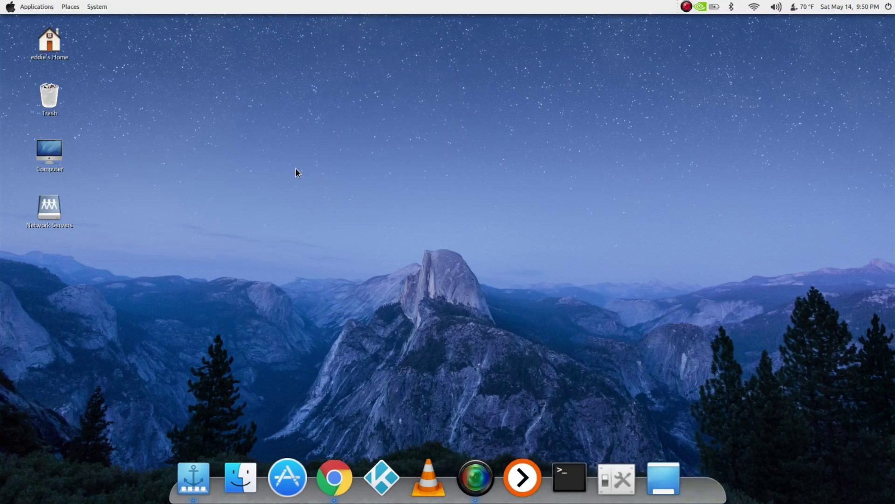